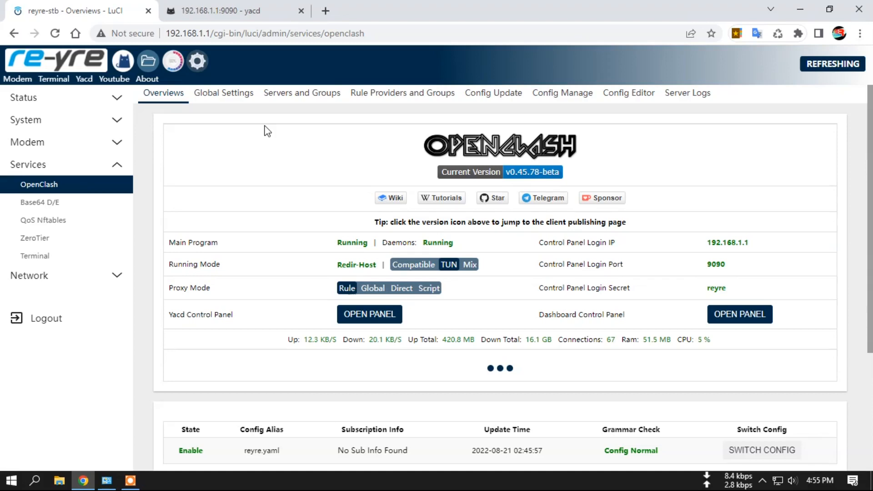
Open the Yacd control panel, close its duplicate tab, and look through the active connections list.
{"action": "left_click", "coordinate": [83, 83]}
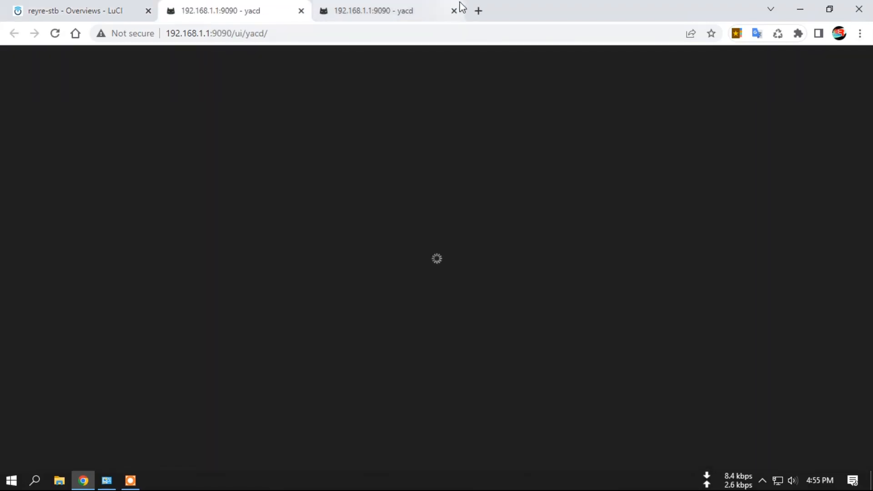
{"action": "middle_click", "coordinate": [362, 11]}
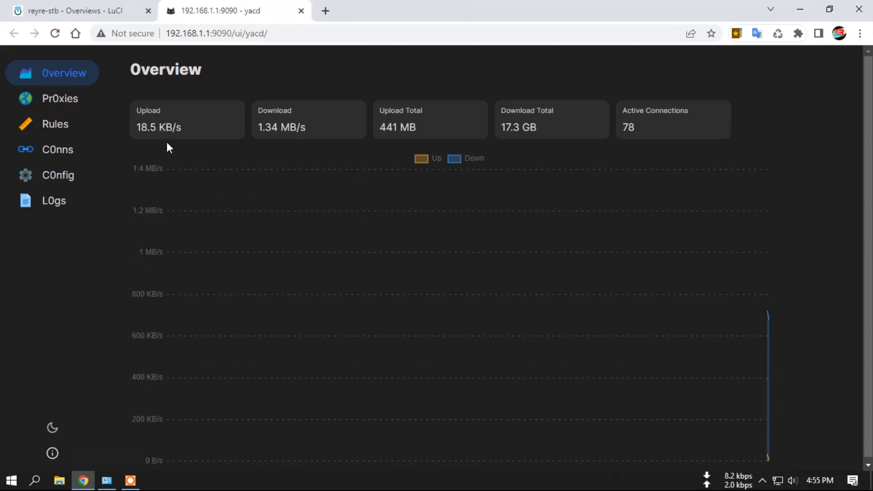
{"action": "left_click", "coordinate": [64, 152]}
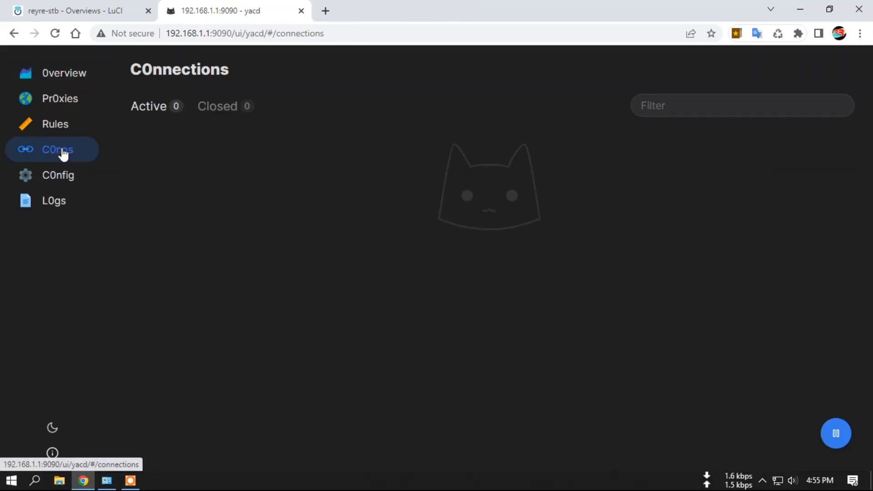
{"action": "scroll", "coordinate": [350, 219], "scroll_direction": "down", "scroll_amount": 8}
{"action": "scroll", "coordinate": [349, 220], "scroll_direction": "down", "scroll_amount": 4}
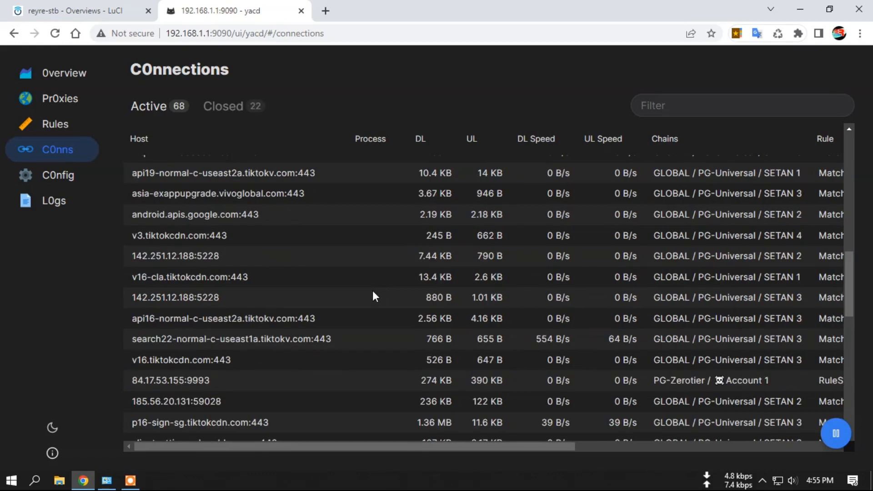
Check the Ethernet adapter's connection details in Network Connections for the PC's IPv4 address, and close the details and status windows.
{"action": "left_click", "coordinate": [107, 480]}
{"action": "left_click", "coordinate": [668, 370]}
{"action": "right_click", "coordinate": [669, 370]}
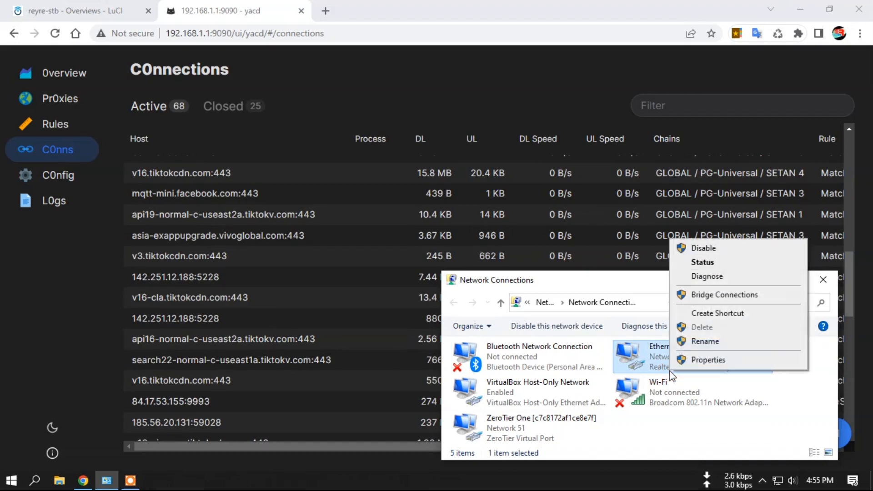
{"action": "left_click", "coordinate": [729, 262]}
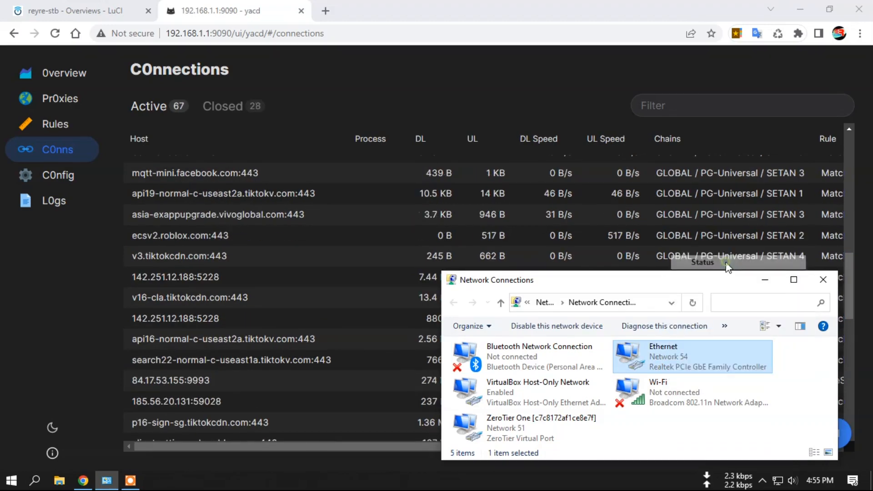
{"action": "left_click", "coordinate": [372, 231]}
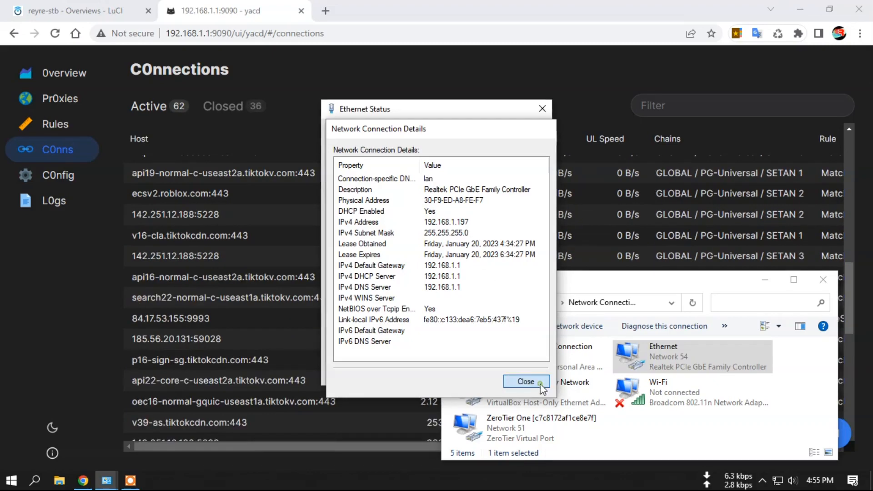
{"action": "left_click", "coordinate": [526, 381]}
{"action": "left_click", "coordinate": [521, 372]}
{"action": "left_click_drag", "start_coordinate": [662, 286], "coordinate": [640, 271]}
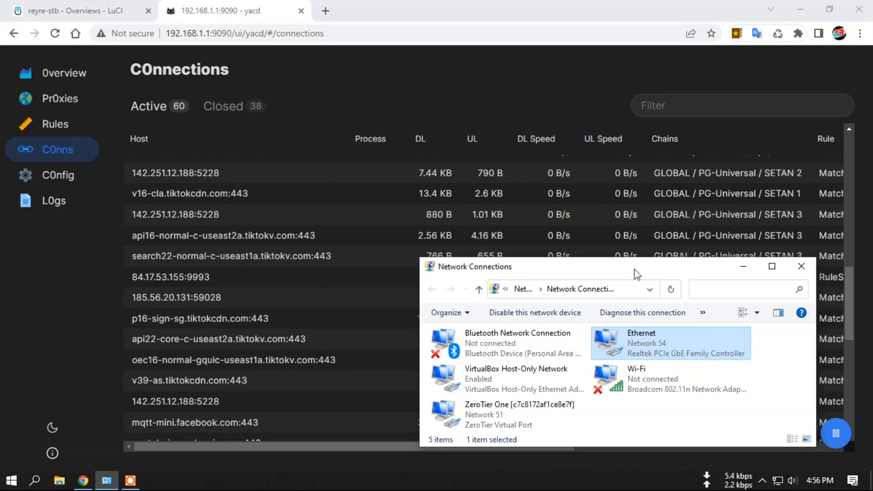
Filter the Yacd connections by 1.197 to show only this PC's traffic.
{"action": "left_click", "coordinate": [652, 105]}
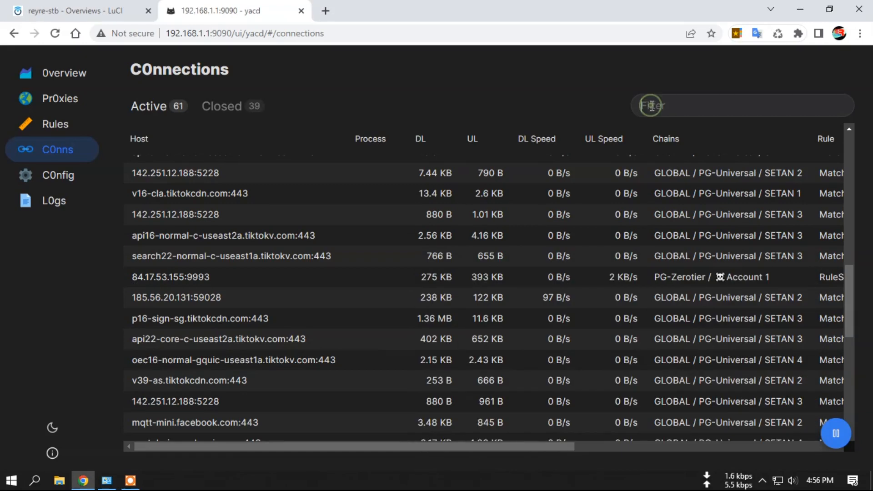
{"action": "type", "text": "1."}
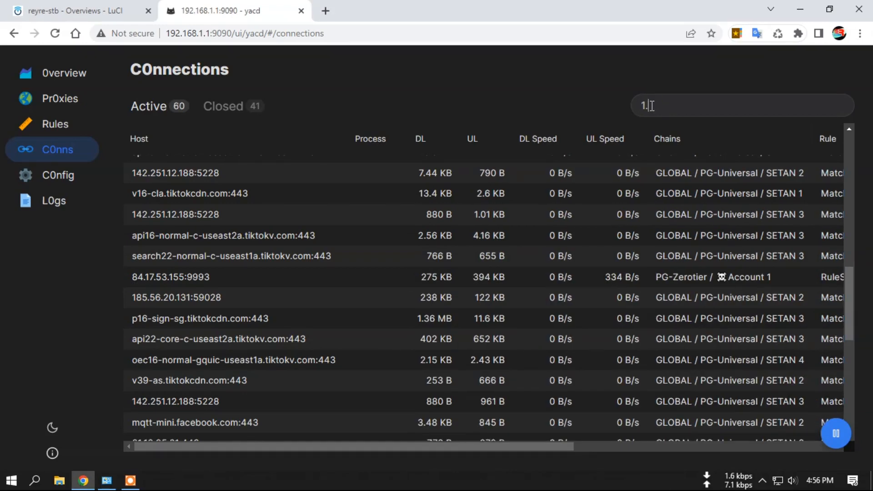
{"action": "type", "text": "197"}
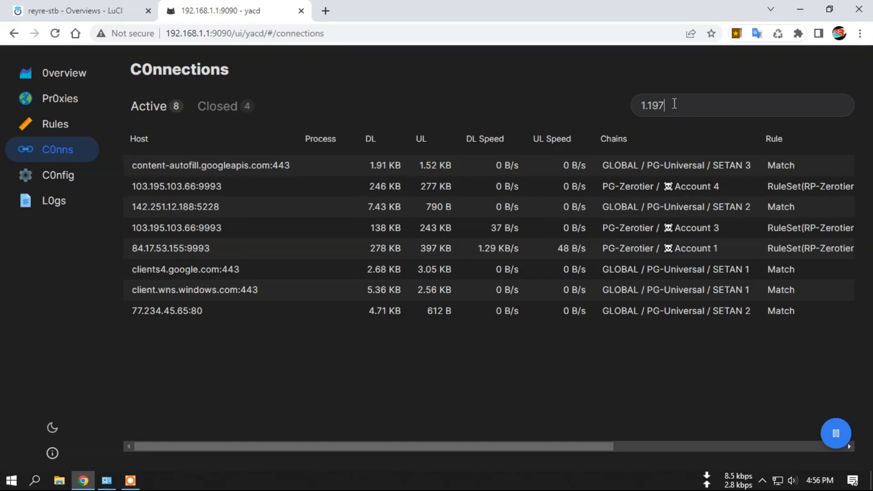
{"action": "left_click_drag", "start_coordinate": [649, 105], "coordinate": [639, 106]}
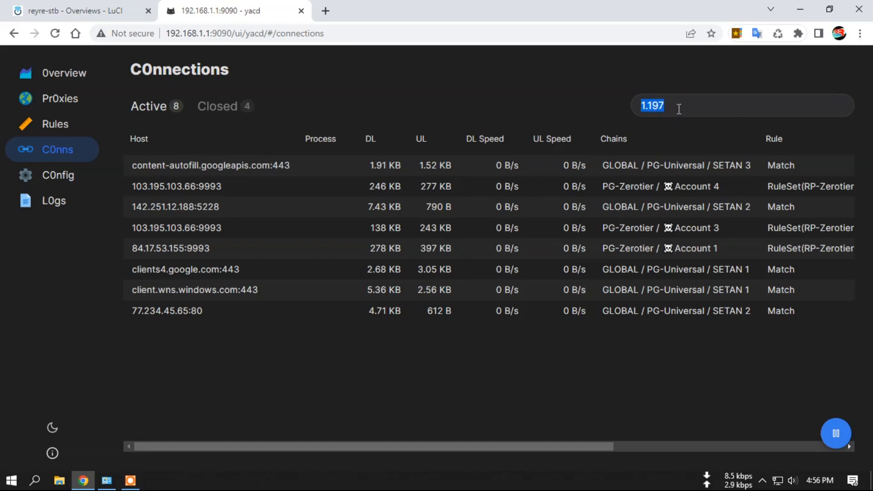
{"action": "left_click", "coordinate": [682, 105]}
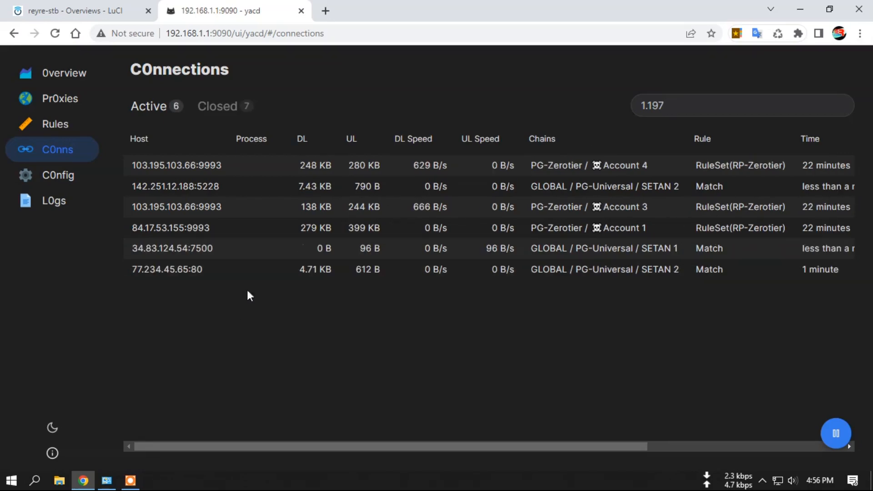
Open the rule providers file list from OpenClash's config management in LuCI.
{"action": "left_click", "coordinate": [48, 7]}
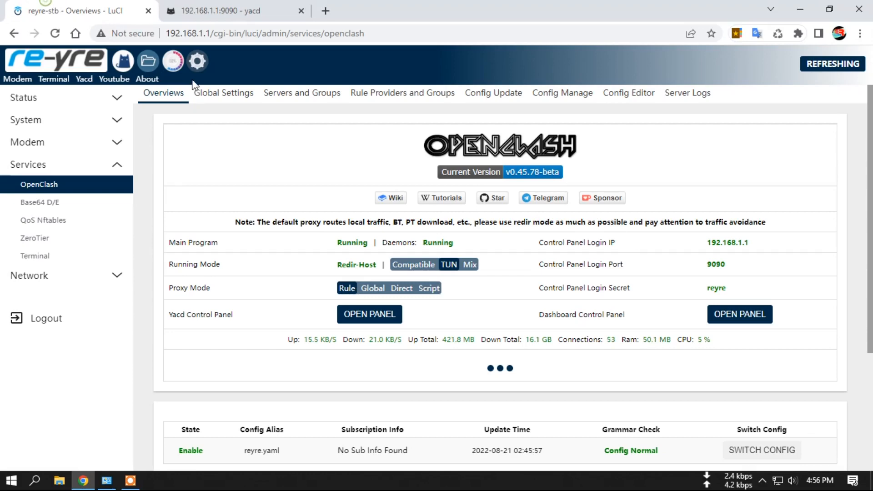
{"action": "left_click", "coordinate": [561, 97]}
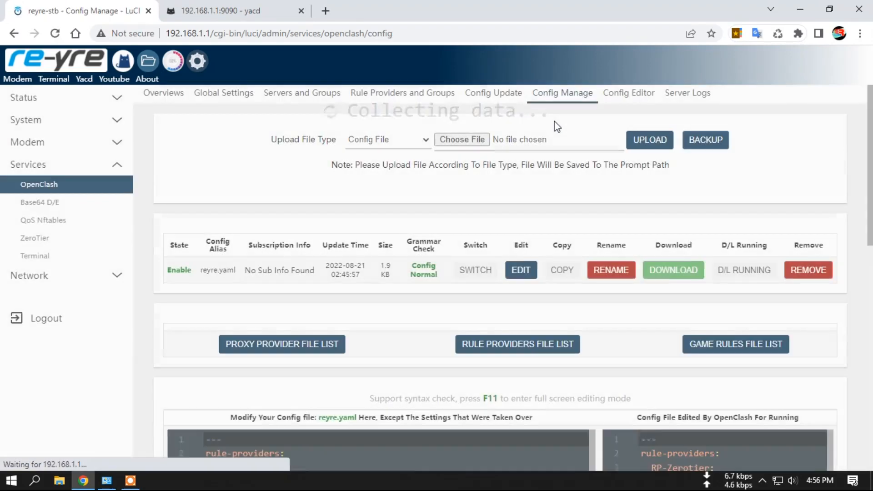
{"action": "left_click", "coordinate": [524, 349]}
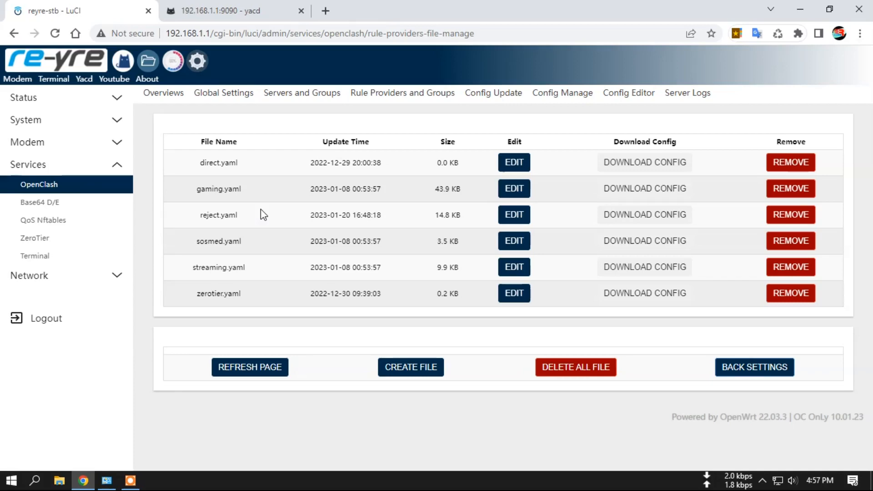
Review the proxy groups and proxy providers in the Yacd panel.
{"action": "left_click", "coordinate": [83, 79]}
{"action": "left_click", "coordinate": [68, 98]}
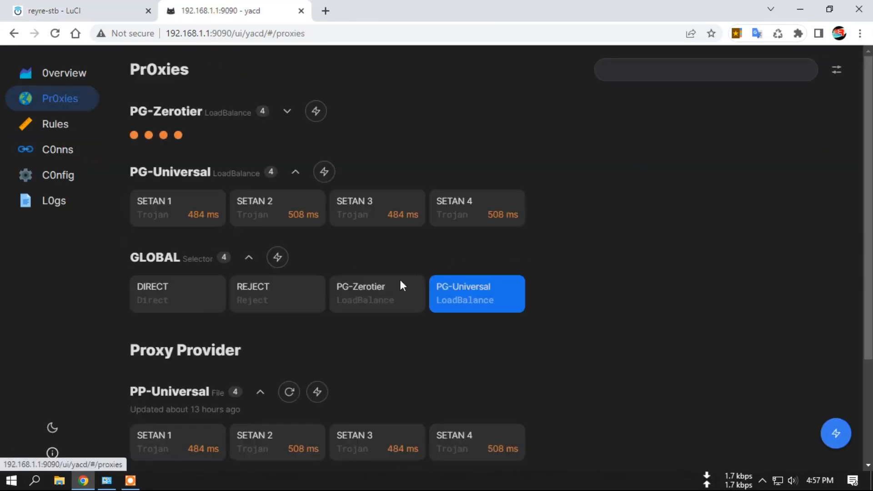
{"action": "scroll", "coordinate": [391, 318], "scroll_direction": "down", "scroll_amount": 3}
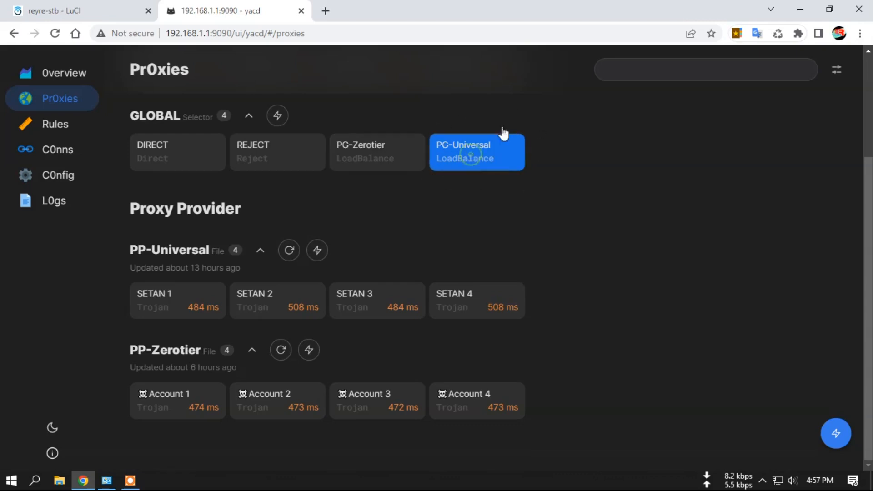
{"action": "left_click", "coordinate": [73, 8]}
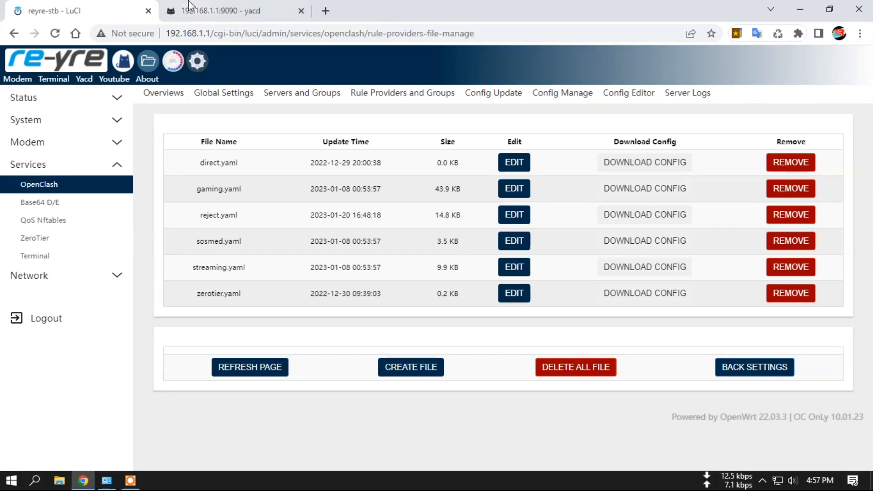
{"action": "left_click", "coordinate": [241, 6]}
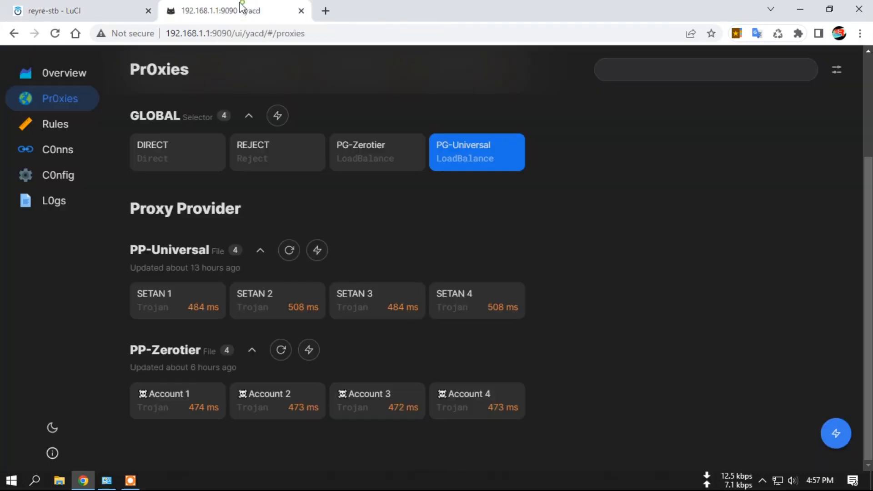
Return to Yacd's connections list and filter it by 1.197 again.
{"action": "left_click", "coordinate": [58, 152]}
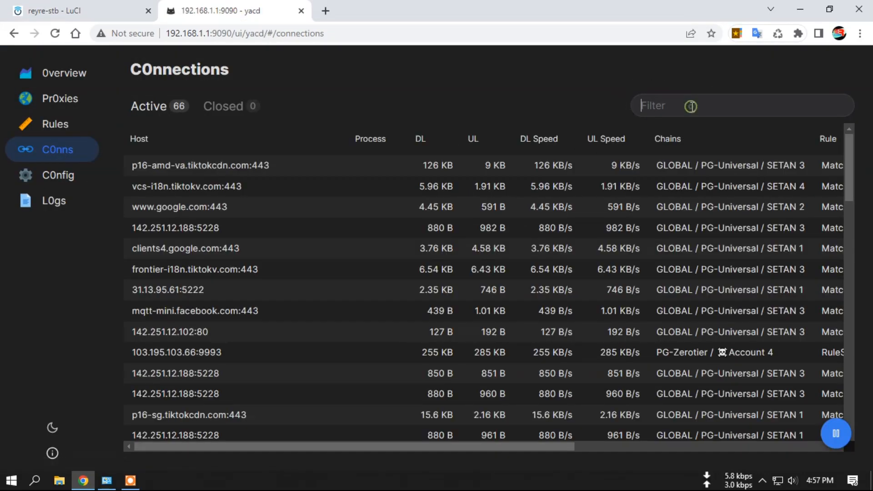
{"action": "left_click", "coordinate": [692, 106]}
{"action": "type", "text": "1.19"}
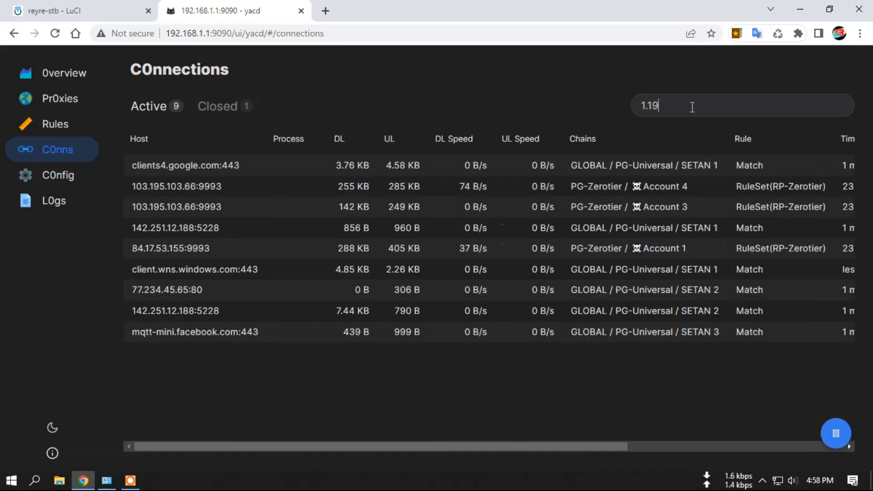
{"action": "type", "text": "7"}
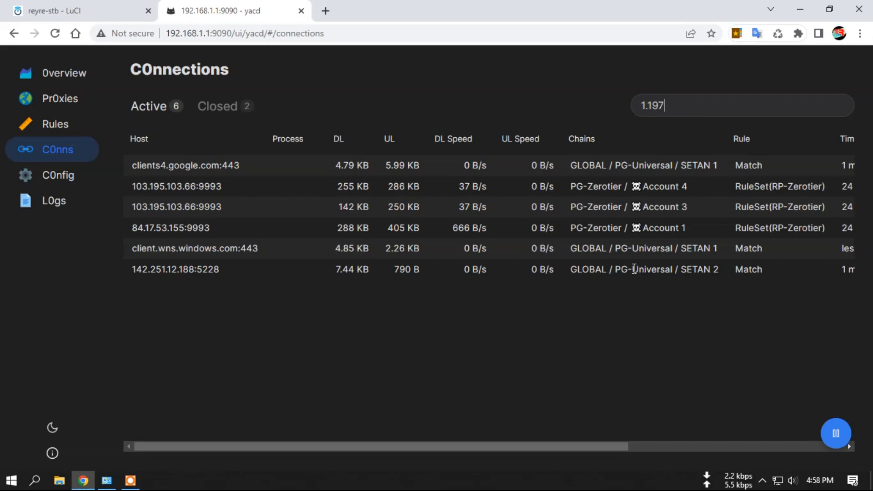
Search Google for "judi bola" in a new tab and open the Multibet88 result.
{"action": "left_click", "coordinate": [325, 11]}
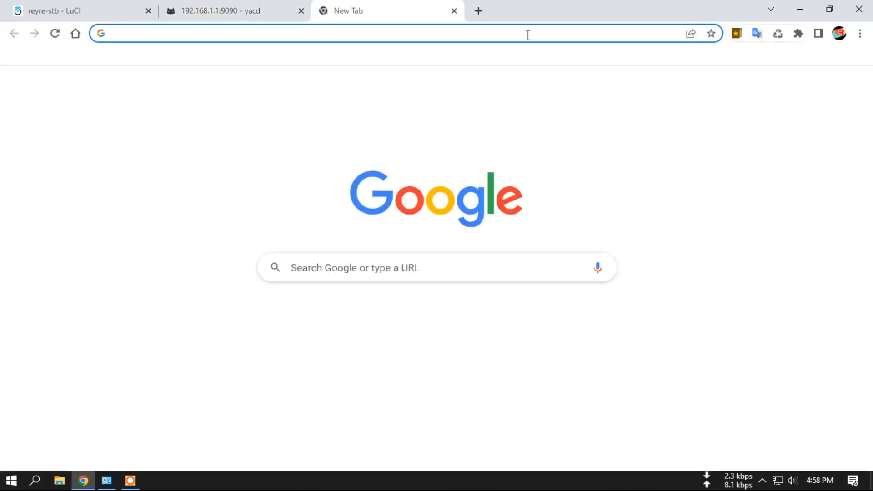
{"action": "left_click", "coordinate": [399, 35]}
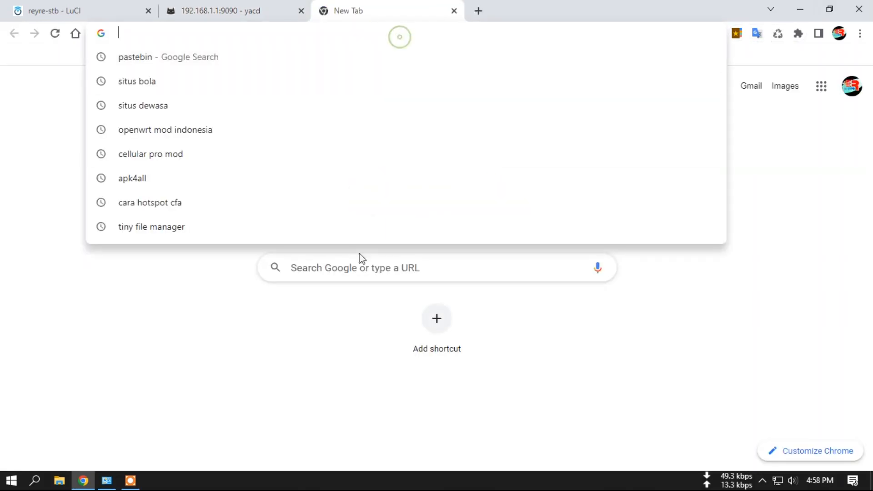
{"action": "left_click", "coordinate": [356, 267]}
{"action": "type", "text": "judi"}
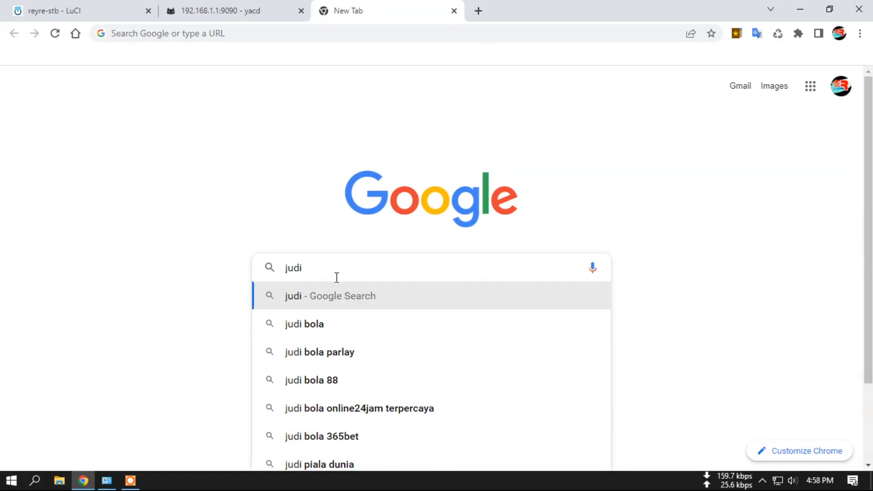
{"action": "left_click", "coordinate": [318, 323]}
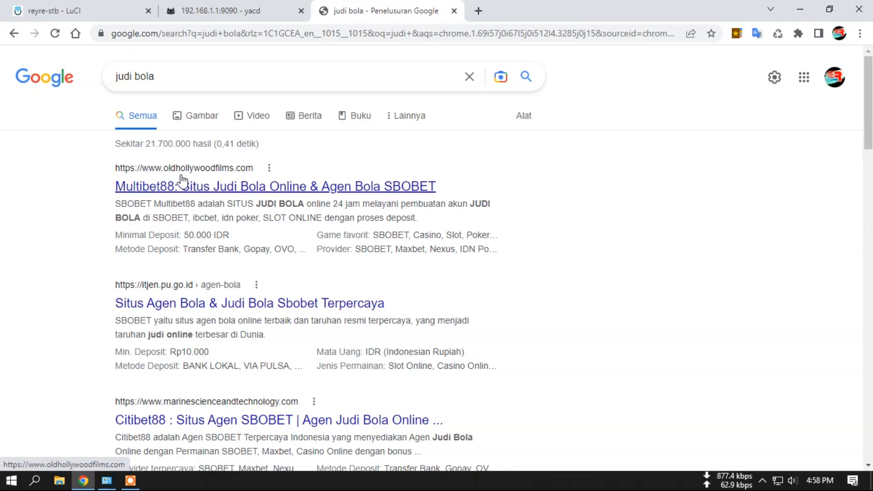
{"action": "left_click", "coordinate": [246, 185]}
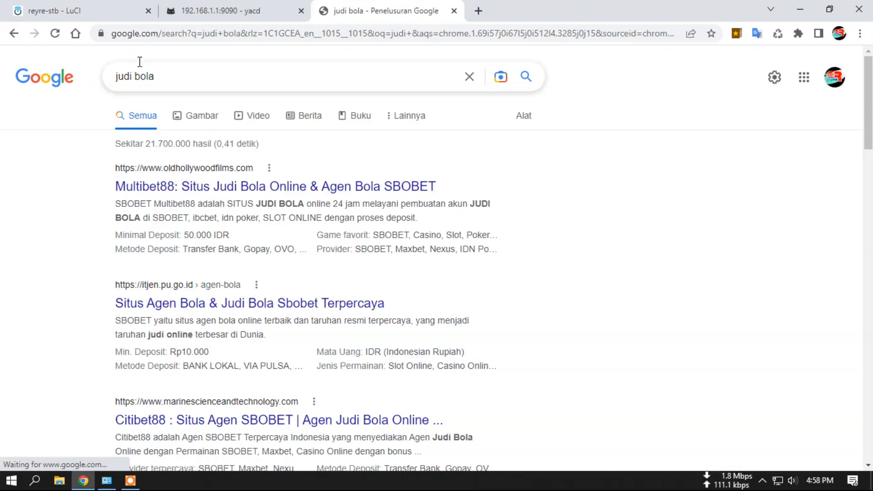
Open reject.yaml from the rule providers file list in LuCI and review its rules from start to end.
{"action": "left_click", "coordinate": [97, 8]}
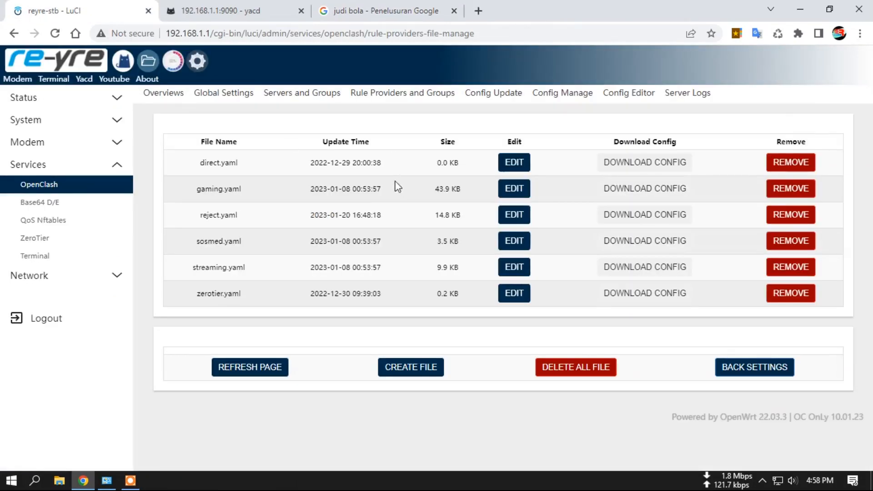
{"action": "left_click", "coordinate": [512, 218]}
{"action": "scroll", "coordinate": [296, 260], "scroll_direction": "down", "scroll_amount": 10}
{"action": "scroll", "coordinate": [296, 260], "scroll_direction": "down", "scroll_amount": 20}
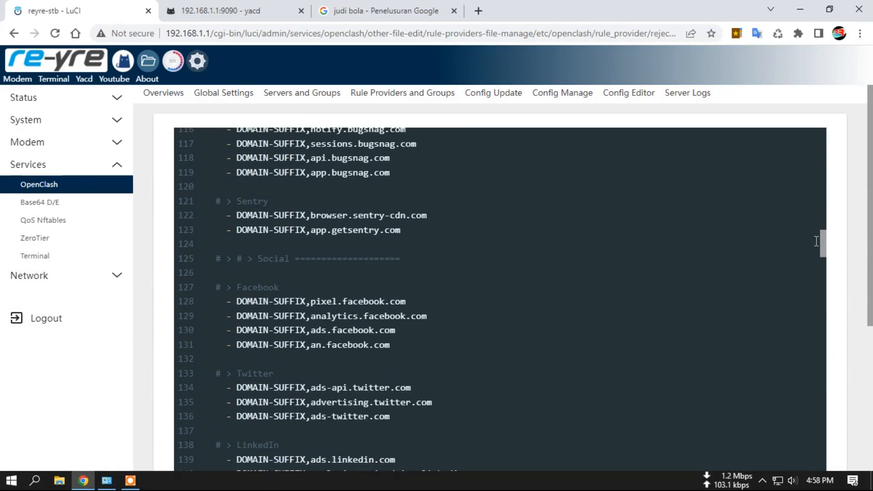
{"action": "left_click_drag", "start_coordinate": [823, 244], "coordinate": [841, 416]}
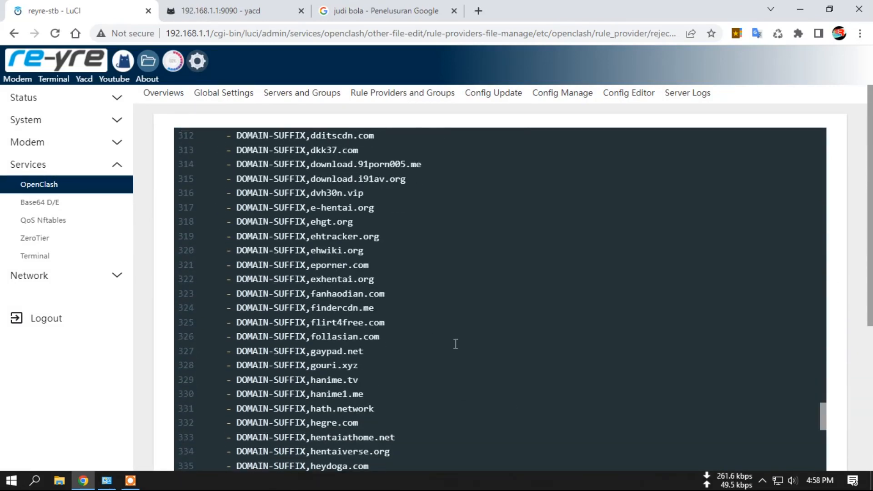
{"action": "scroll", "coordinate": [424, 339], "scroll_direction": "down", "scroll_amount": 20}
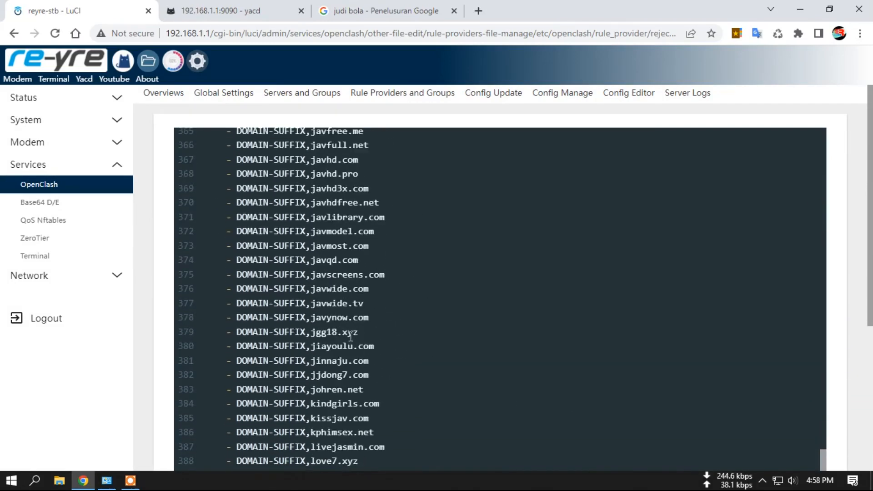
{"action": "scroll", "coordinate": [363, 336], "scroll_direction": "down", "scroll_amount": 18}
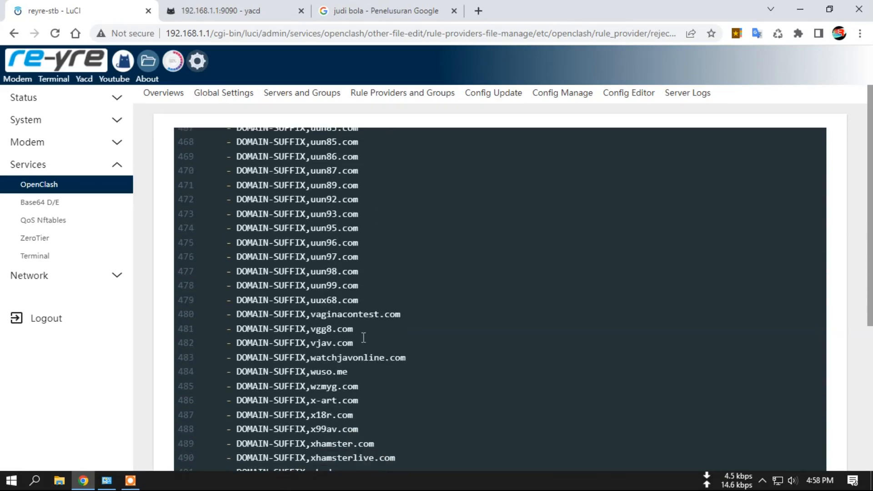
{"action": "scroll", "coordinate": [371, 400], "scroll_direction": "down", "scroll_amount": 10}
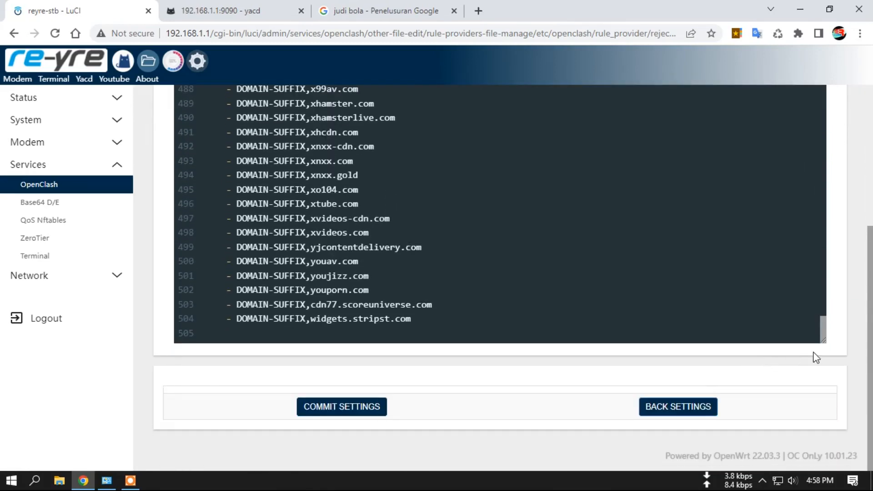
{"action": "left_click_drag", "start_coordinate": [823, 328], "coordinate": [833, 115]}
{"action": "scroll", "coordinate": [859, 291], "scroll_direction": "up", "scroll_amount": 5}
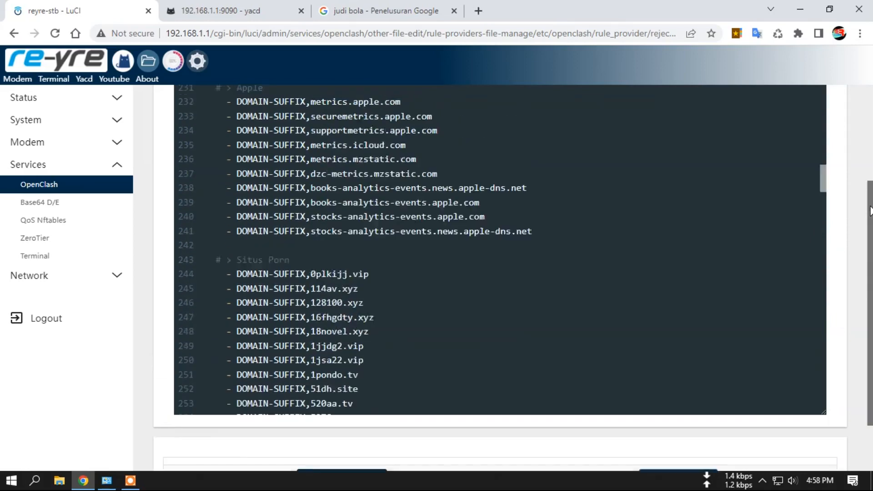
{"action": "left_click_drag", "start_coordinate": [823, 340], "coordinate": [837, 137]}
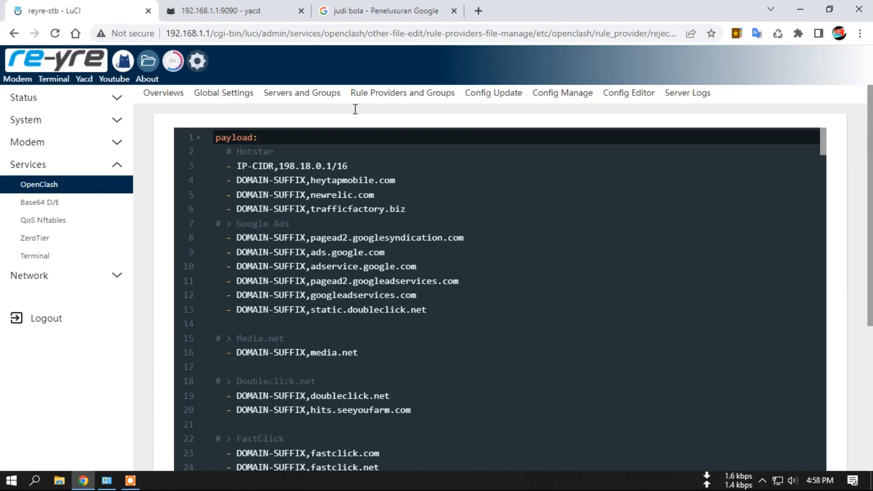
Open the Multibet88 result of the "judi bola" search and pause the refresh of Yacd's connections list.
{"action": "left_click", "coordinate": [379, 11]}
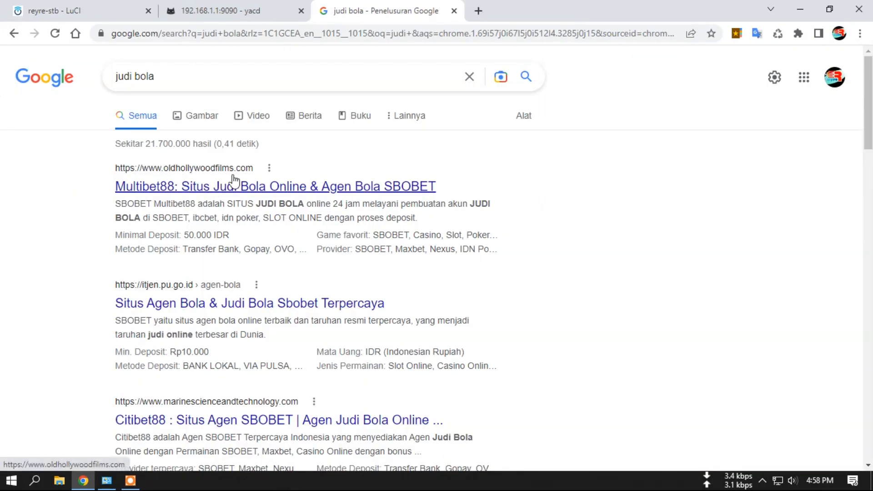
{"action": "left_click", "coordinate": [298, 188]}
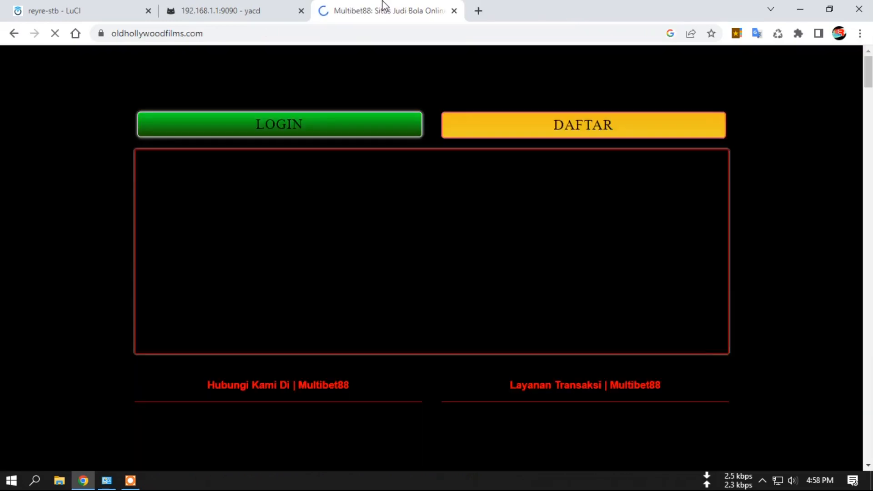
{"action": "left_click", "coordinate": [271, 10]}
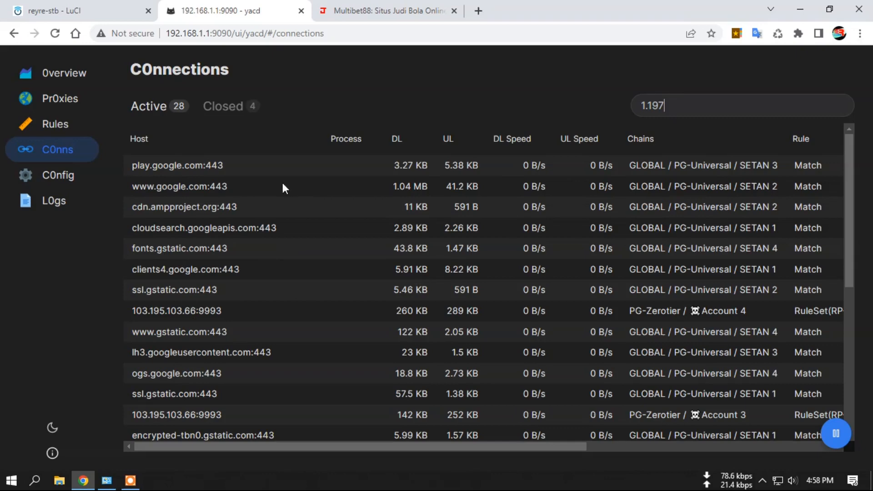
{"action": "mouse_move", "coordinate": [836, 434]}
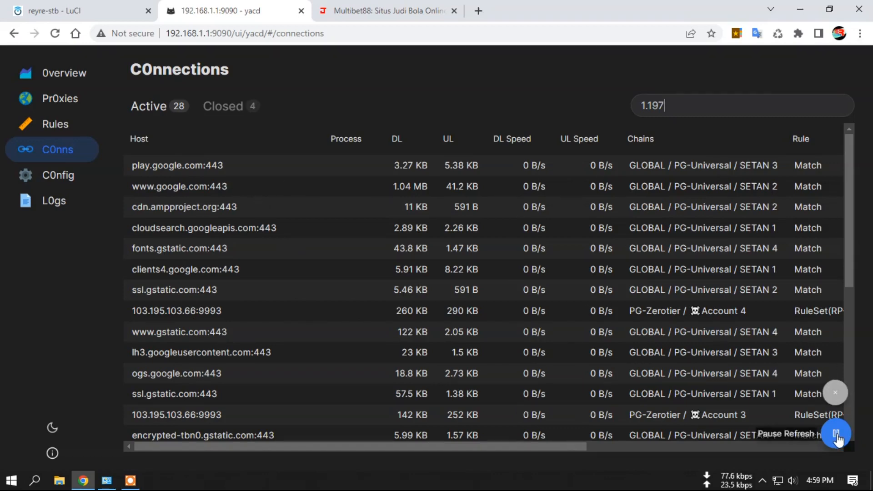
{"action": "left_click", "coordinate": [836, 436]}
{"action": "left_click_drag", "start_coordinate": [850, 226], "coordinate": [869, 378]}
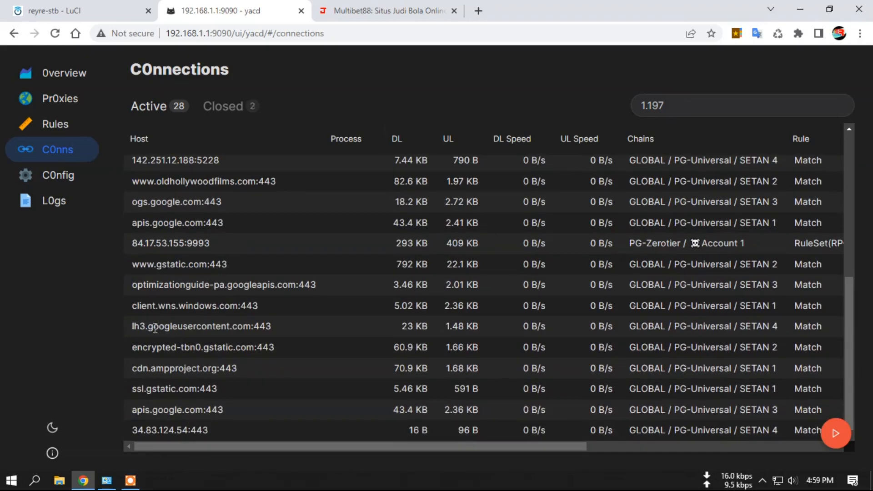
{"action": "scroll", "coordinate": [178, 280], "scroll_direction": "up", "scroll_amount": 1}
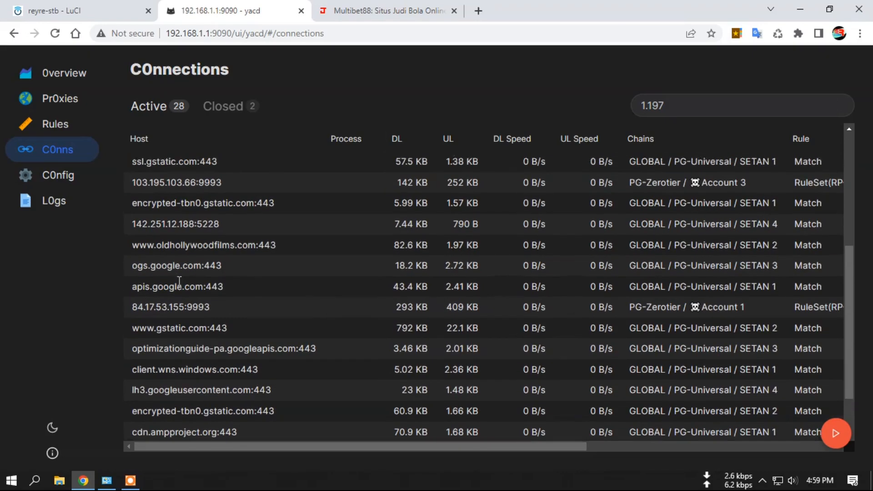
{"action": "mouse_move", "coordinate": [150, 242]}
{"action": "left_mouse_down"}
{"action": "mouse_move", "coordinate": [241, 246]}
{"action": "mouse_move", "coordinate": [138, 247]}
{"action": "left_mouse_up"}
{"action": "scroll", "coordinate": [197, 246], "scroll_direction": "up", "scroll_amount": 1}
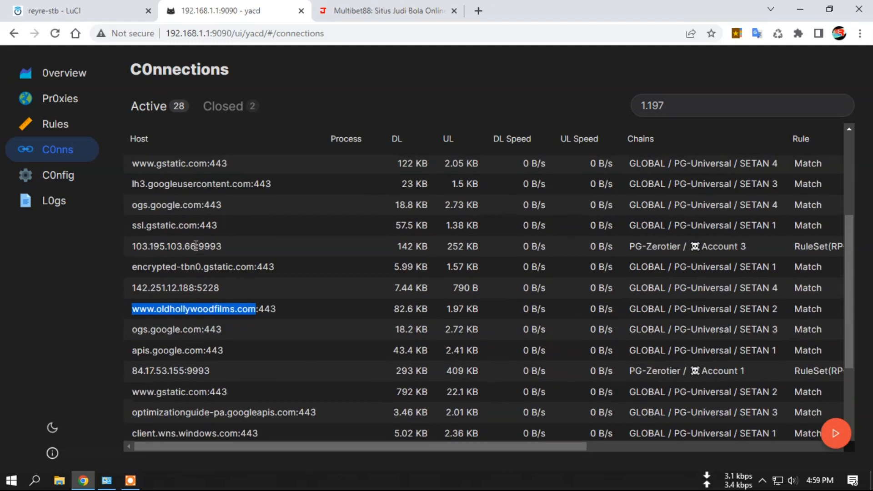
{"action": "scroll", "coordinate": [193, 214], "scroll_direction": "up", "scroll_amount": 1}
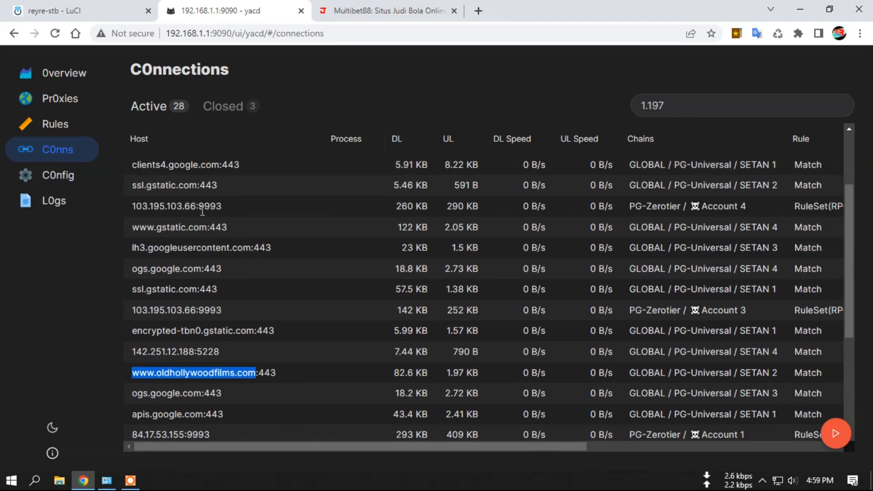
{"action": "scroll", "coordinate": [202, 212], "scroll_direction": "up", "scroll_amount": 2}
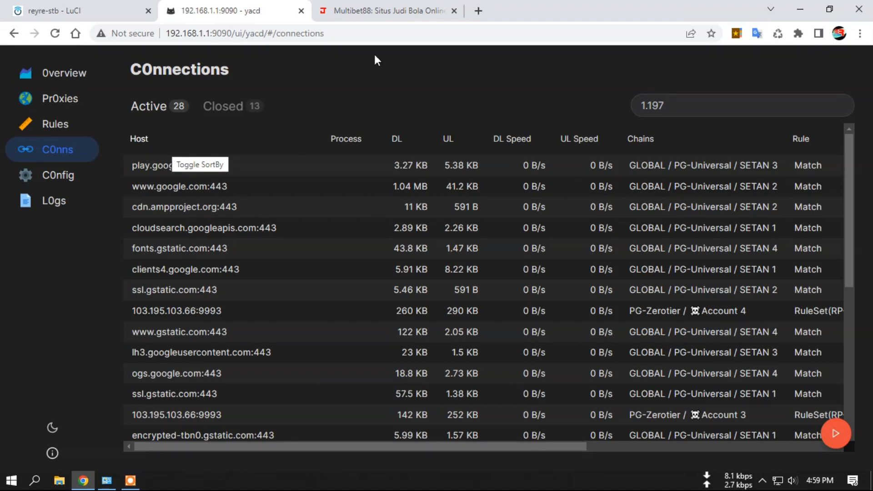
{"action": "left_click", "coordinate": [379, 11]}
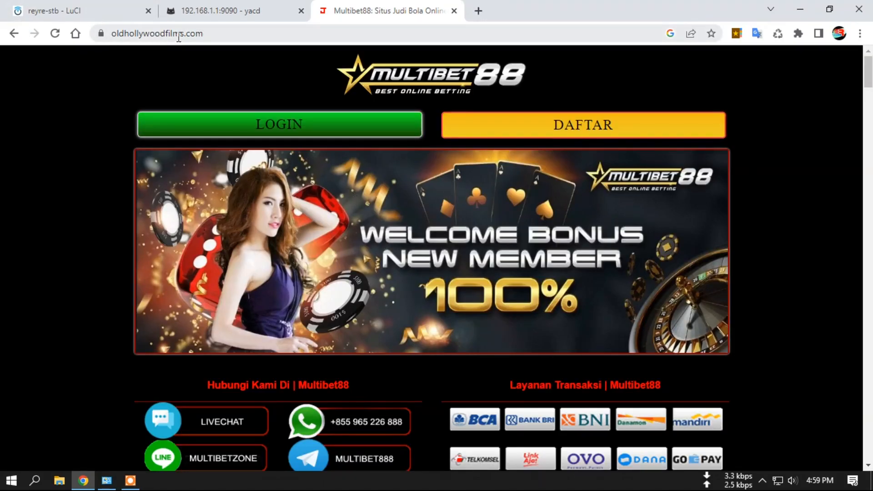
Copy the domain oldhollywoodfilms.com, without the www prefix and port, from its host entry in Yacd's connections list.
{"action": "left_click", "coordinate": [212, 6]}
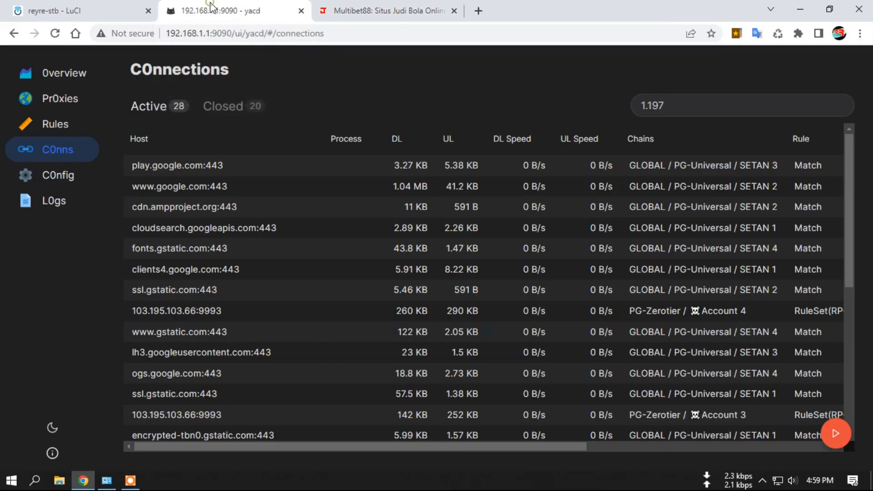
{"action": "scroll", "coordinate": [275, 312], "scroll_direction": "down", "scroll_amount": 1}
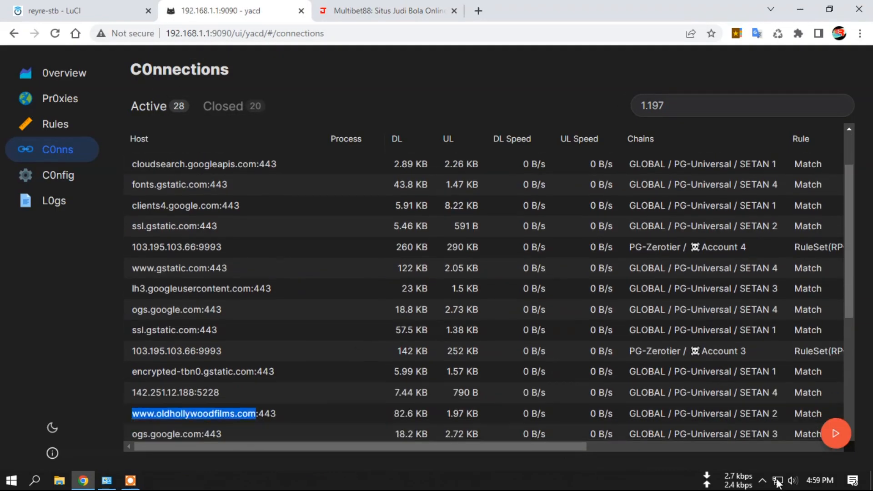
{"action": "mouse_move", "coordinate": [836, 440]}
{"action": "scroll", "coordinate": [836, 440], "scroll_direction": "down", "scroll_amount": 3}
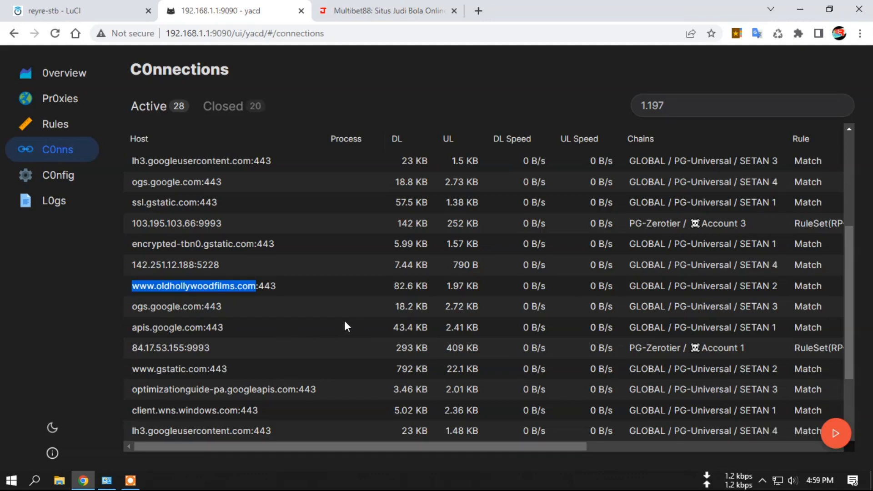
{"action": "left_click", "coordinate": [182, 285]}
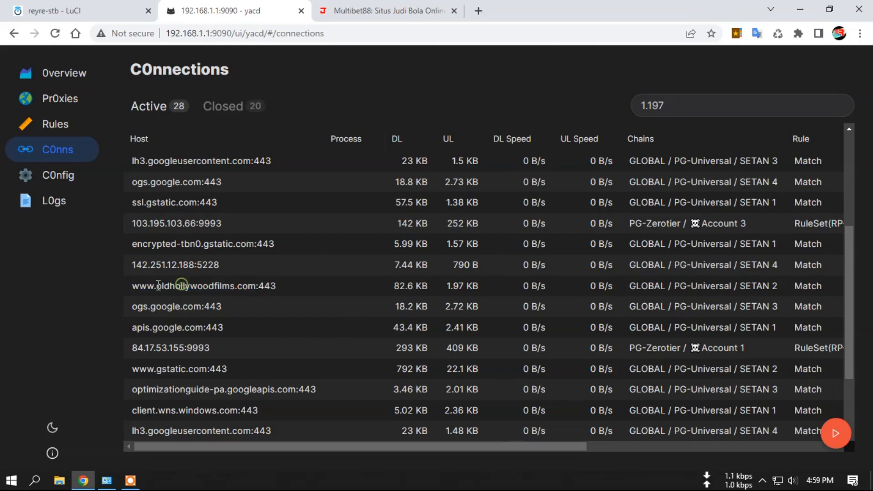
{"action": "left_click_drag", "start_coordinate": [159, 285], "coordinate": [249, 285]}
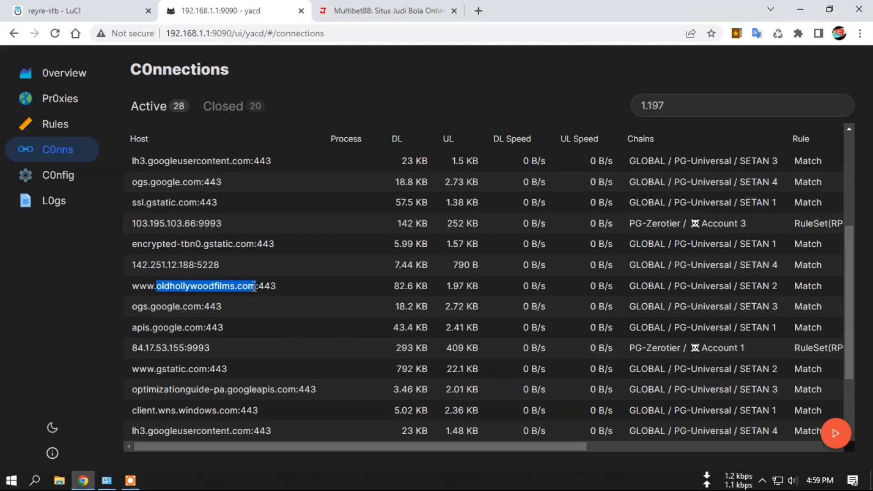
{"action": "right_click", "coordinate": [184, 288]}
{"action": "left_click", "coordinate": [250, 298]}
Reopen reject.yaml for editing from the rule providers file list in OpenClash's config management.
{"action": "left_click", "coordinate": [77, 7]}
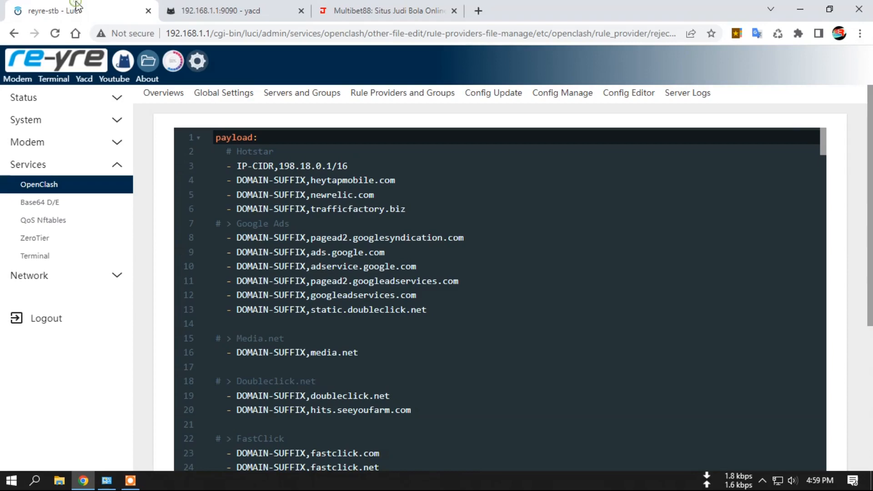
{"action": "left_click", "coordinate": [568, 100]}
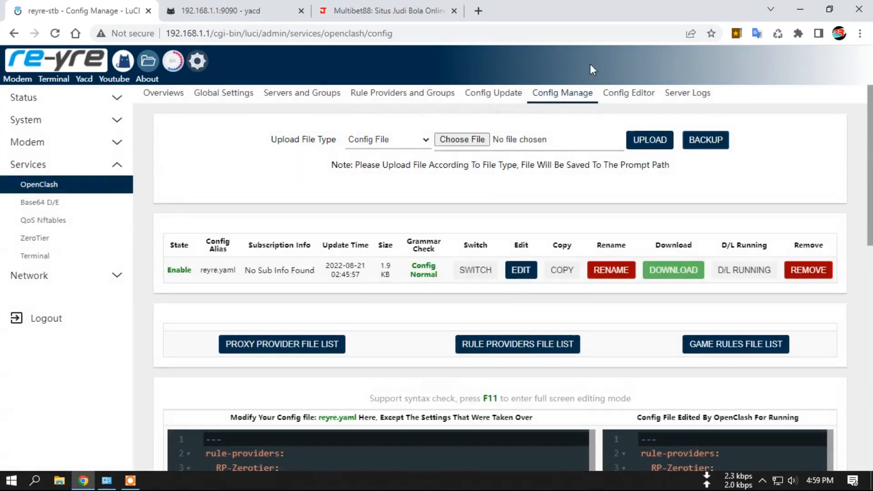
{"action": "left_click", "coordinate": [520, 345]}
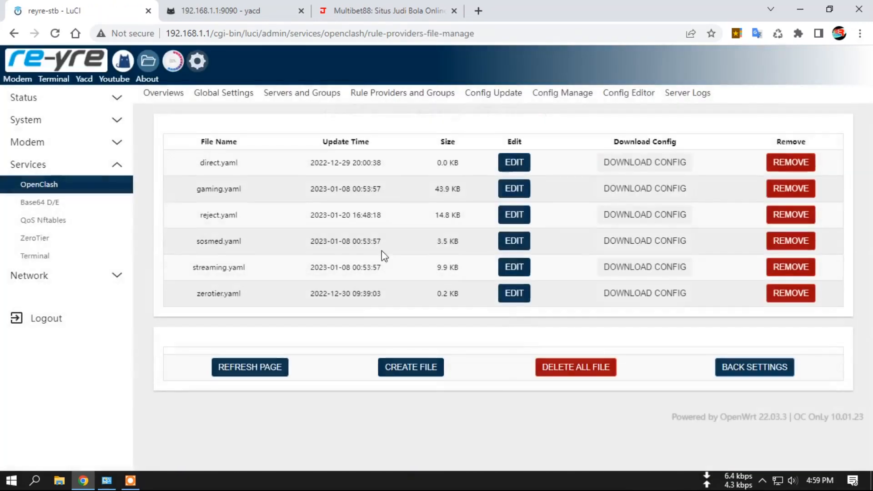
{"action": "left_click", "coordinate": [513, 219]}
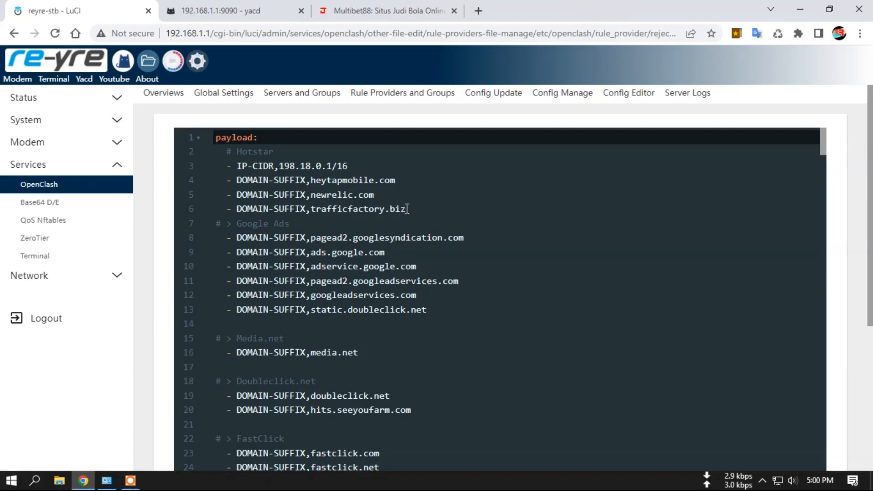
Add the comment line "# Judi Online" directly under payload, above the Hotstar comment.
{"action": "left_click", "coordinate": [227, 151]}
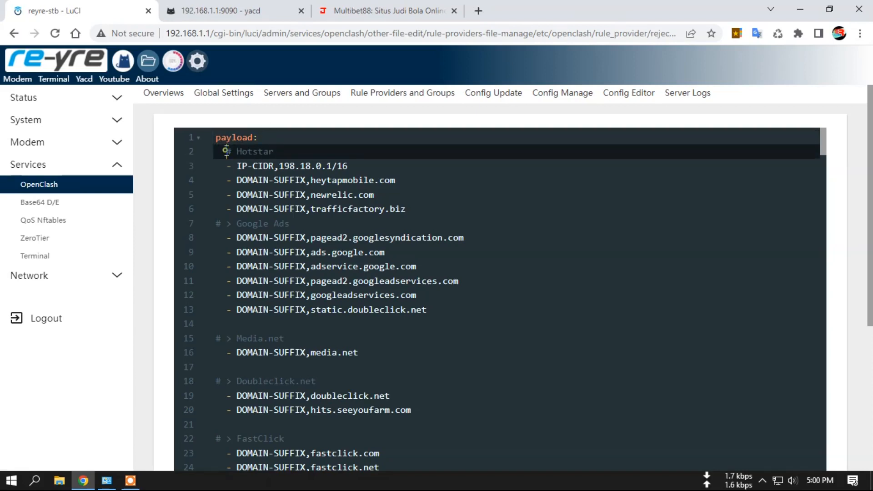
{"action": "key", "text": "Return"}
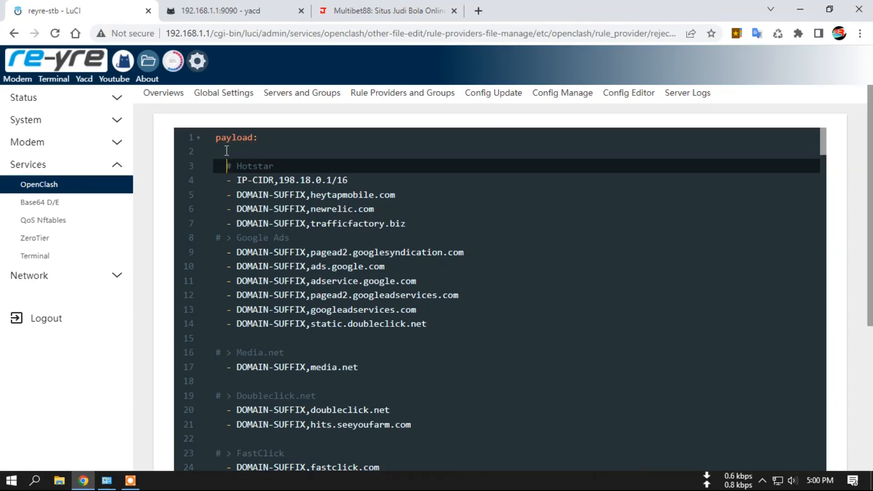
{"action": "left_click", "coordinate": [226, 150]}
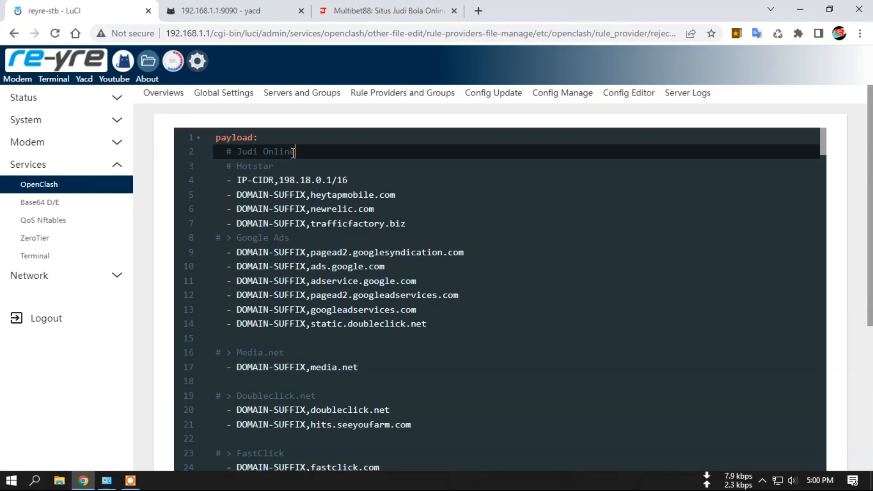
Paste the copied domain oldhollywoodfilms.com on a new line below the "# Judi Online" comment.
{"action": "key", "text": "Return"}
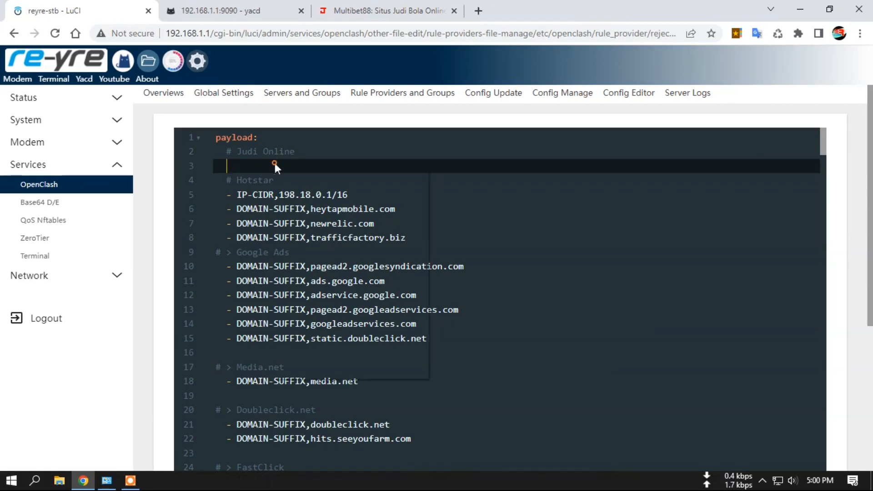
{"action": "right_click", "coordinate": [275, 163]}
{"action": "left_click", "coordinate": [316, 258]}
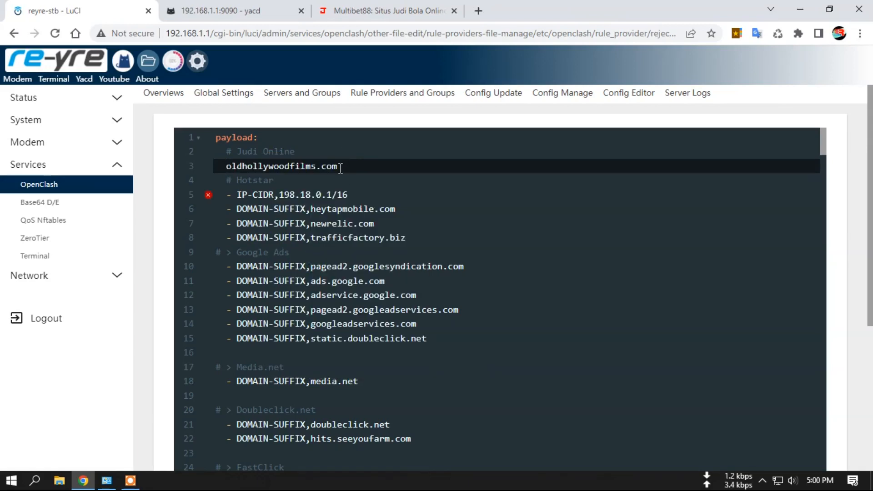
Copy the "- DOMAIN-SUFFIX," prefix from the heytapmobile.com rule and paste it before oldhollywoodfilms.com.
{"action": "mouse_move", "coordinate": [208, 200]}
{"action": "left_click", "coordinate": [311, 209]}
{"action": "left_click_drag", "start_coordinate": [311, 209], "coordinate": [230, 208]}
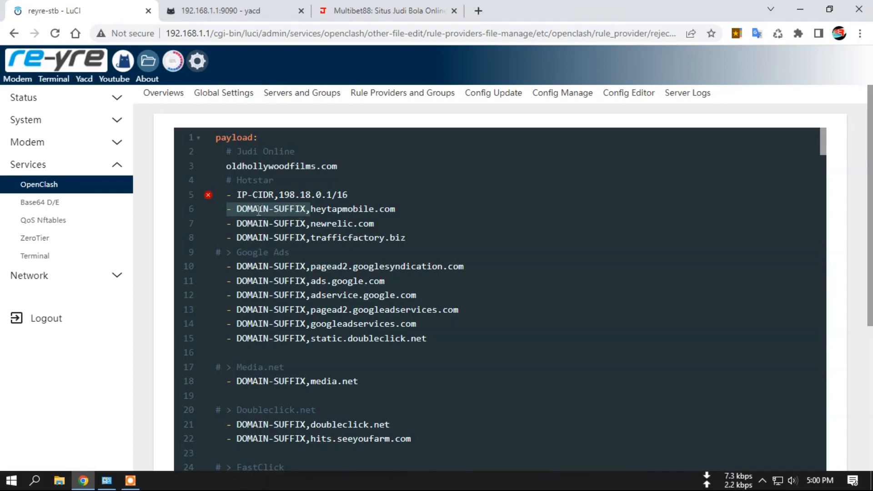
{"action": "right_click", "coordinate": [316, 216]}
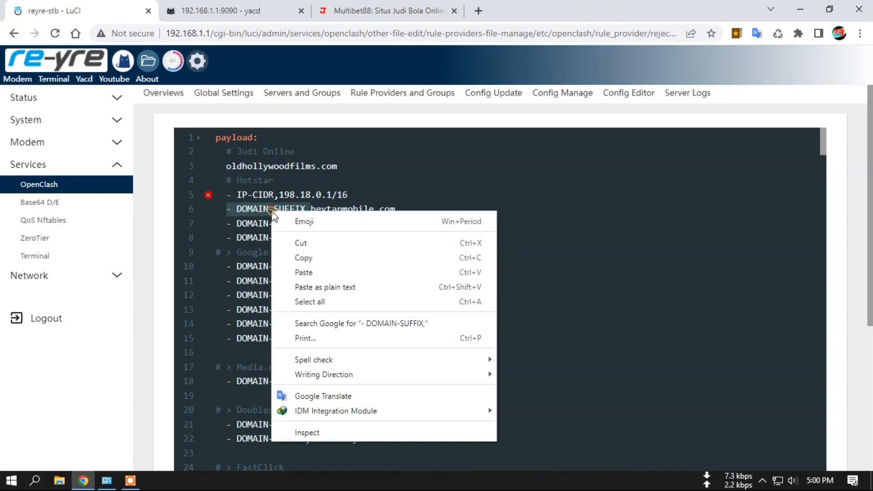
{"action": "left_click", "coordinate": [311, 255]}
{"action": "left_click", "coordinate": [227, 167]}
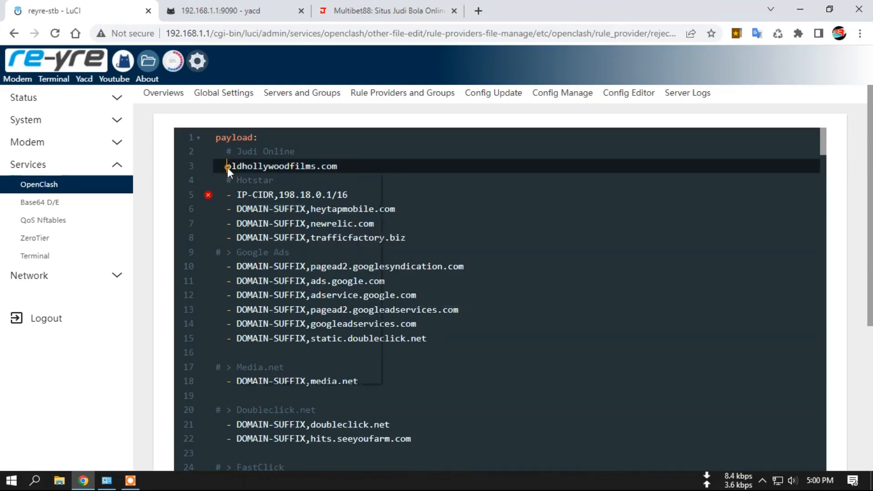
{"action": "right_click", "coordinate": [227, 168]}
{"action": "left_click", "coordinate": [263, 265]}
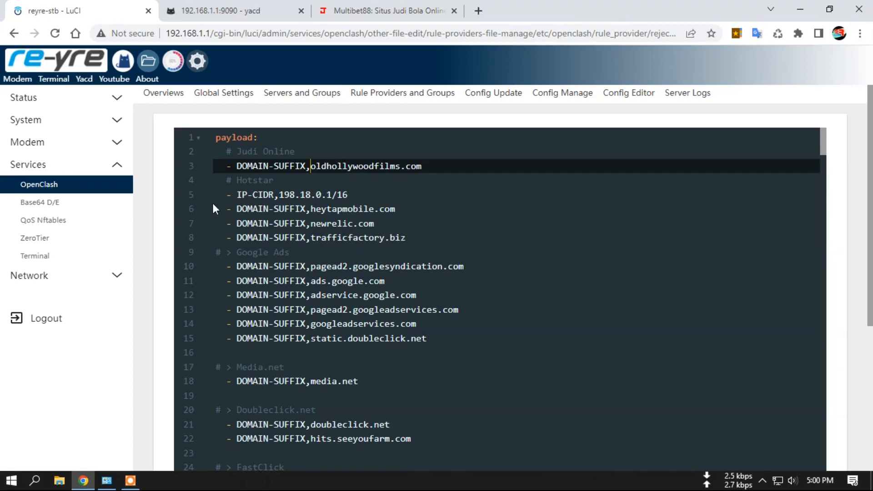
Save the edited reject.yaml and return to the rule providers file list.
{"action": "left_click", "coordinate": [430, 164]}
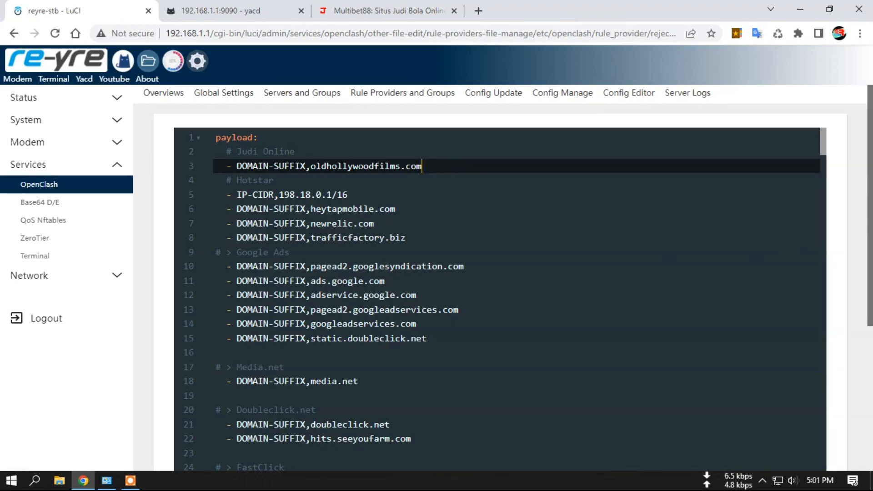
{"action": "scroll", "coordinate": [509, 378], "scroll_direction": "down", "scroll_amount": 5}
{"action": "left_click", "coordinate": [355, 408]}
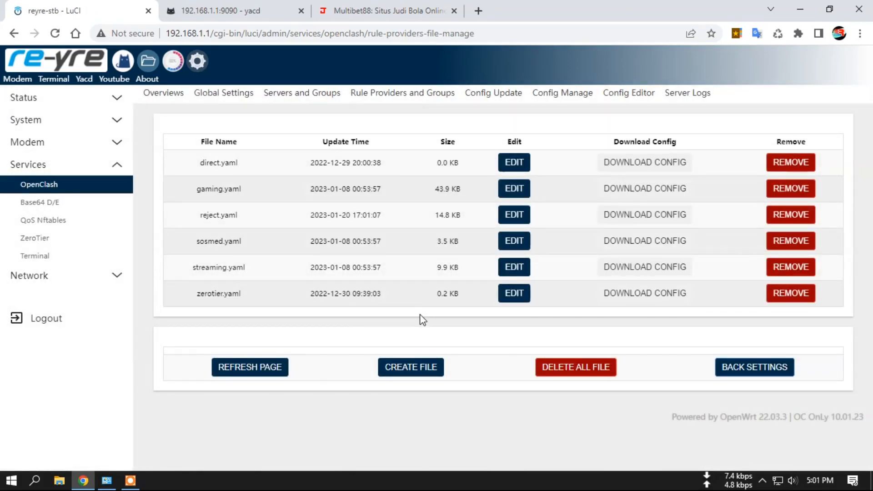
Update the RP-Reject rule provider in Yacd's rules list and reload the oldhollywoodfilms.com page to test the block.
{"action": "left_click", "coordinate": [234, 5]}
{"action": "left_click", "coordinate": [386, 10]}
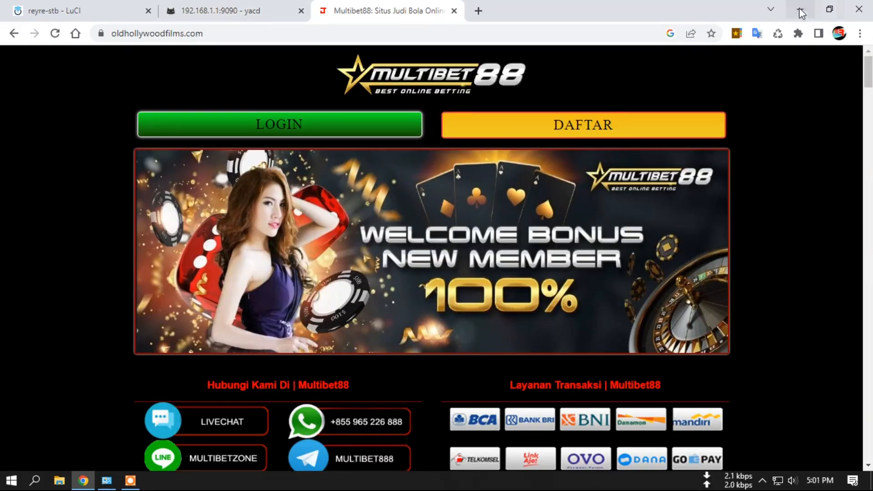
{"action": "left_click", "coordinate": [778, 34]}
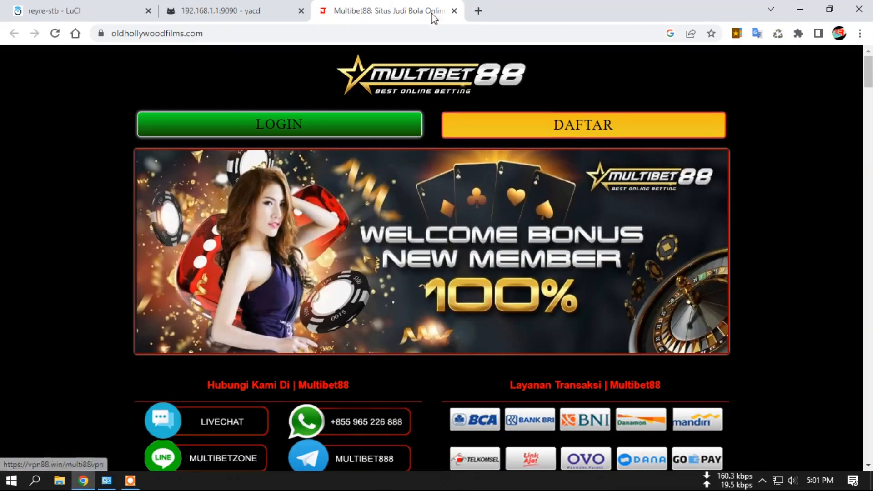
{"action": "left_click", "coordinate": [242, 9]}
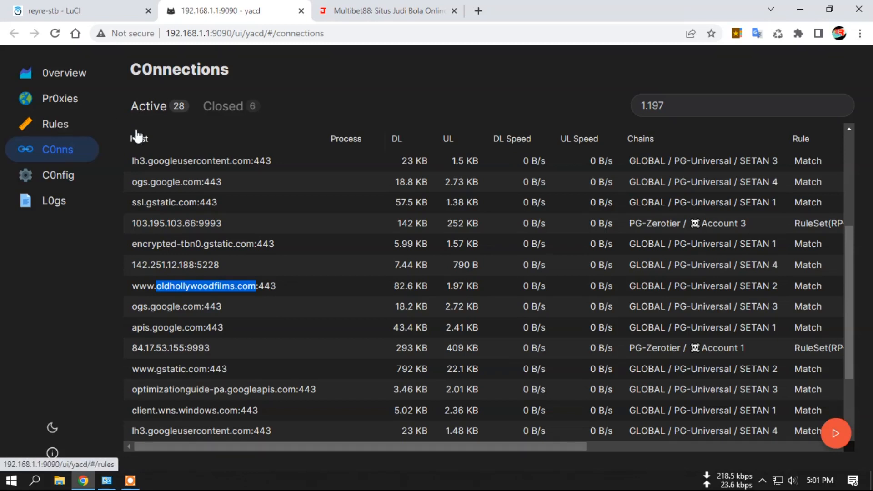
{"action": "left_click", "coordinate": [44, 123]}
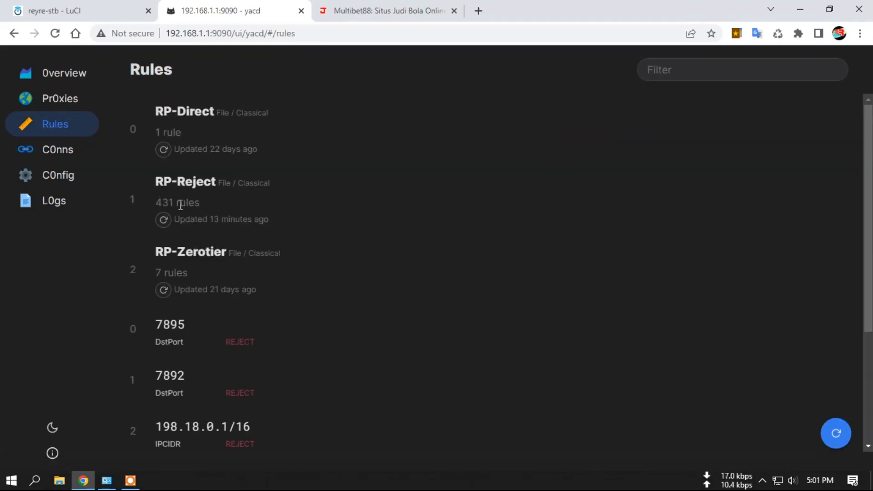
{"action": "double_click", "coordinate": [157, 203]}
{"action": "left_click", "coordinate": [189, 204]}
{"action": "left_click", "coordinate": [164, 220]}
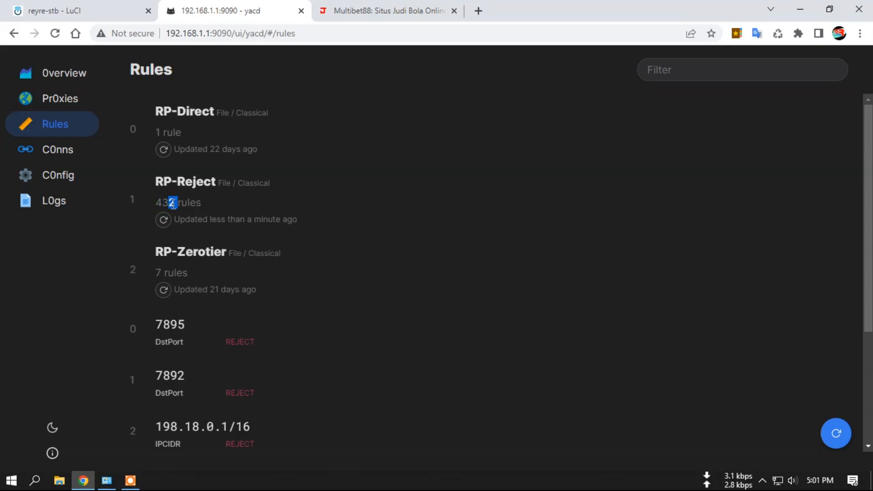
{"action": "left_click", "coordinate": [405, 10]}
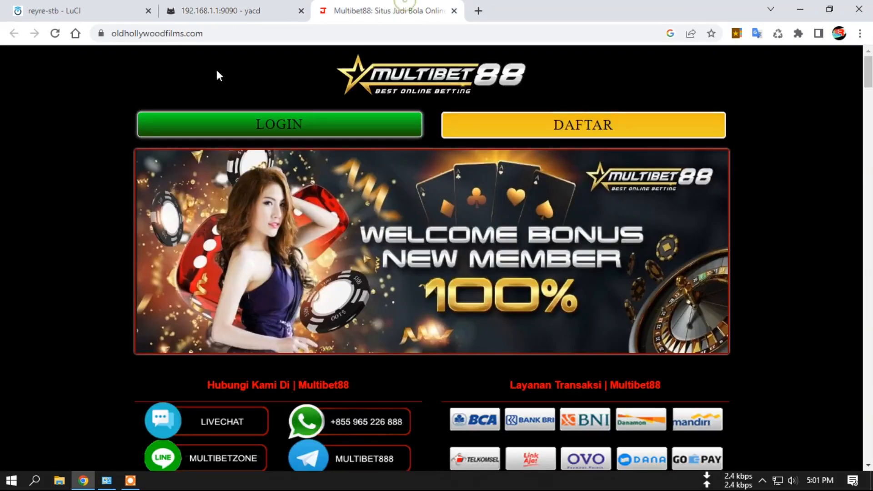
{"action": "left_click", "coordinate": [55, 34]}
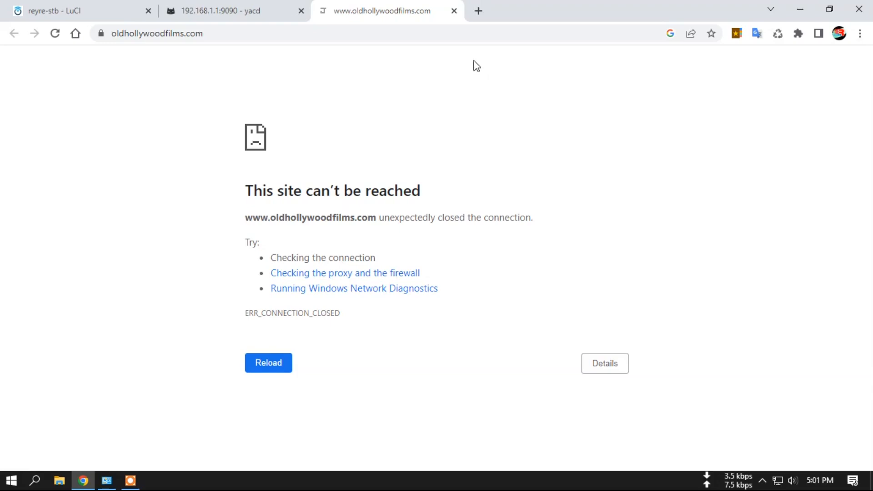
Search Google for "judi bola" in a new browser tab and open the Citibet88 result at marinescienceandtechnology.com.
{"action": "left_click", "coordinate": [478, 11]}
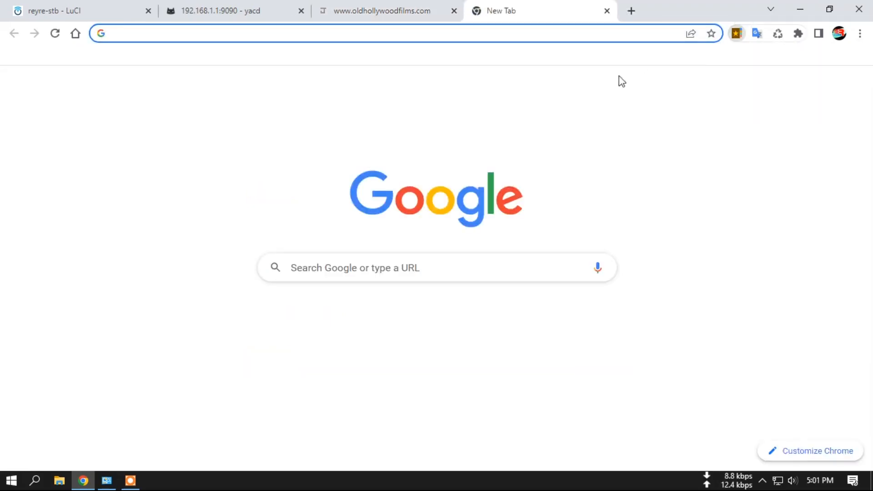
{"action": "left_click", "coordinate": [415, 267]}
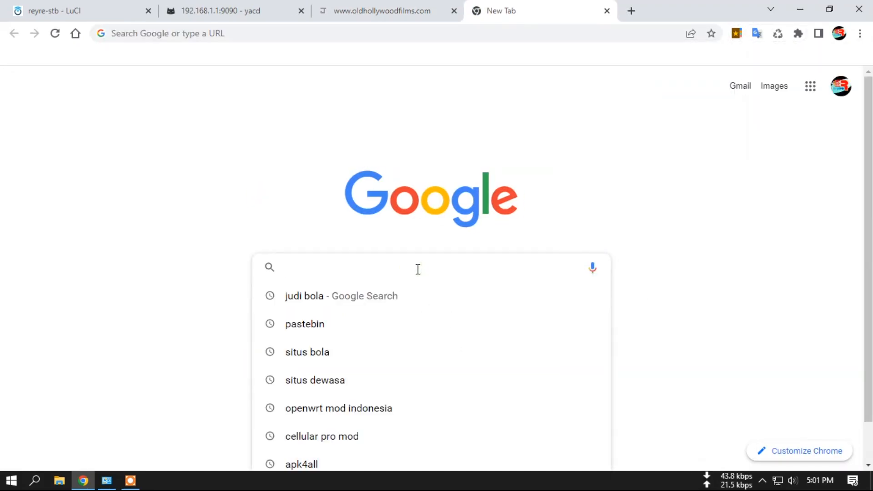
{"action": "left_click", "coordinate": [324, 298]}
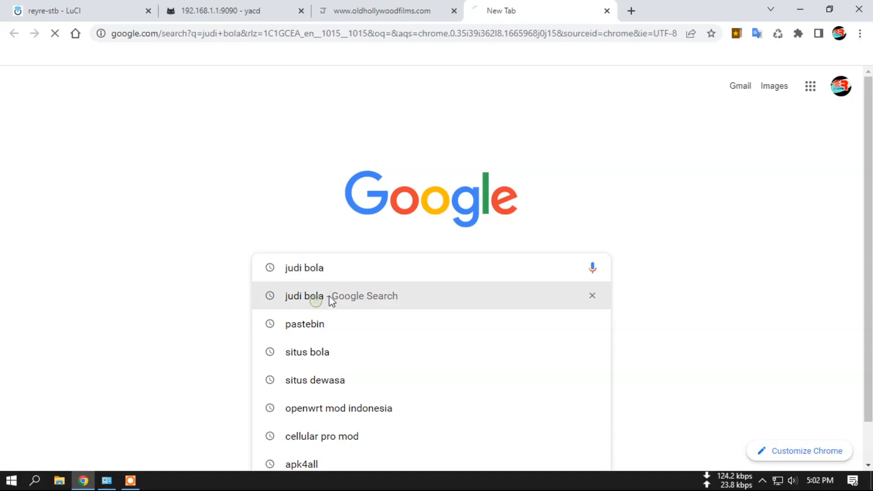
{"action": "scroll", "coordinate": [284, 235], "scroll_direction": "down", "scroll_amount": 3}
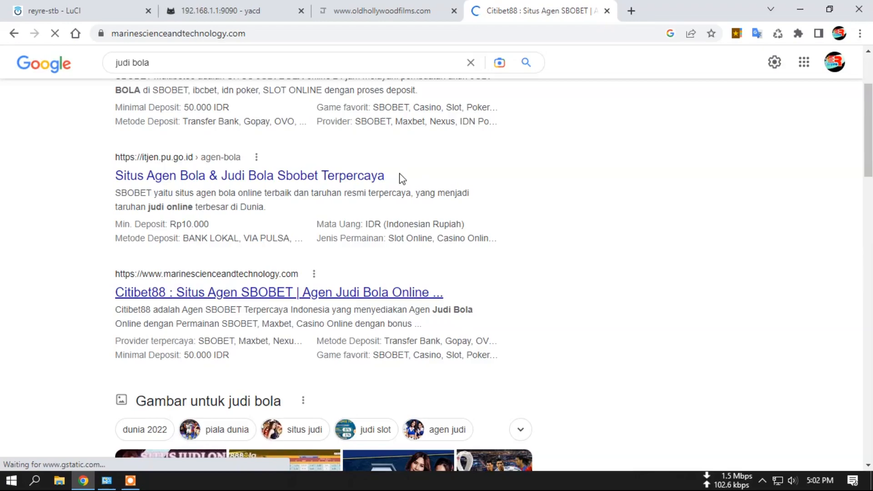
{"action": "scroll", "coordinate": [486, 223], "scroll_direction": "down", "scroll_amount": 15}
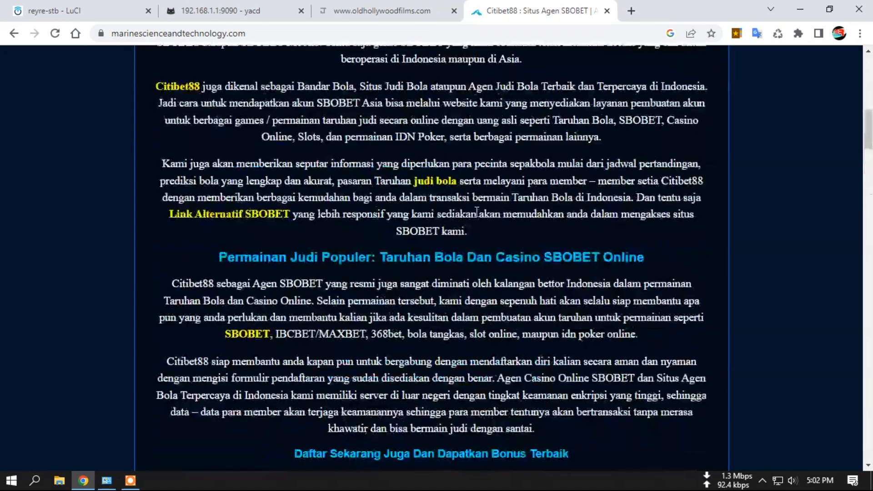
{"action": "scroll", "coordinate": [476, 216], "scroll_direction": "up", "scroll_amount": 15}
{"action": "left_click", "coordinate": [176, 32]}
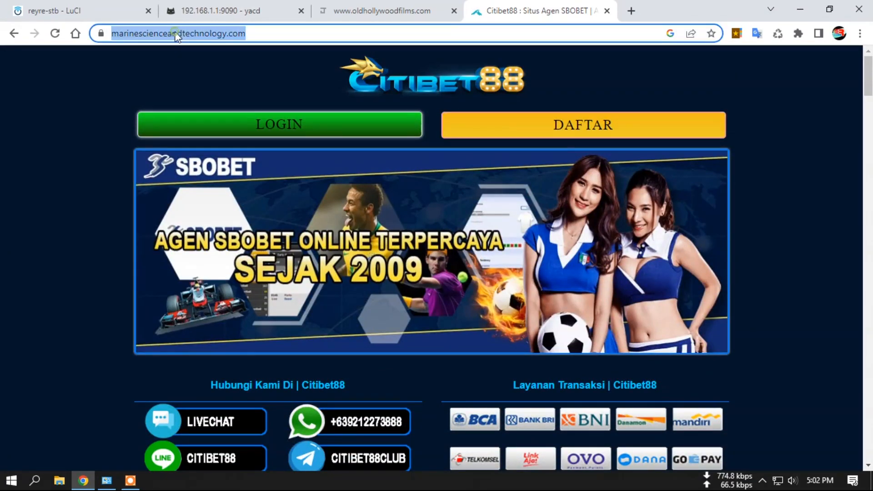
{"action": "right_click", "coordinate": [176, 31]}
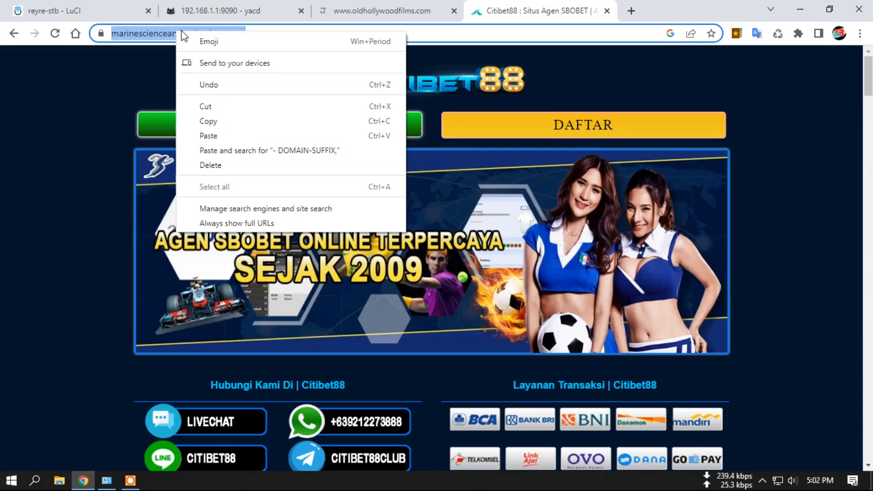
{"action": "left_click", "coordinate": [154, 32]}
{"action": "left_click", "coordinate": [228, 33]}
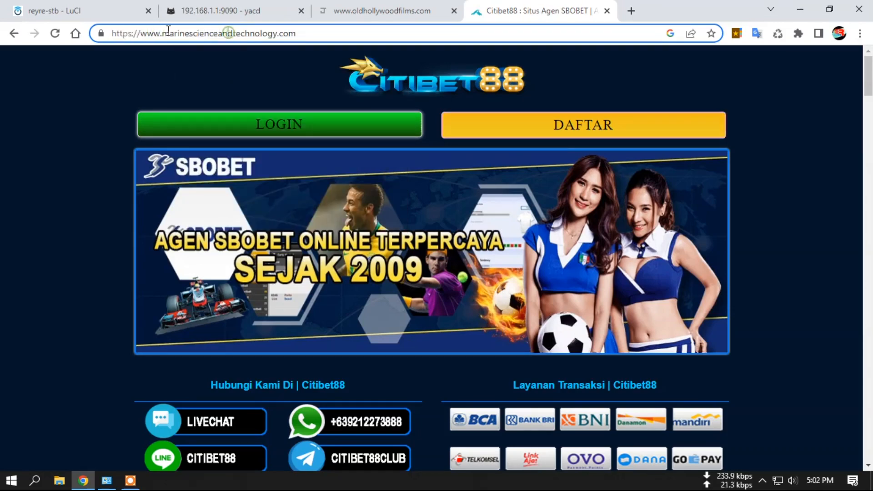
Return to Yacd's connections list and filter it by 1.197.
{"action": "left_click", "coordinate": [227, 14]}
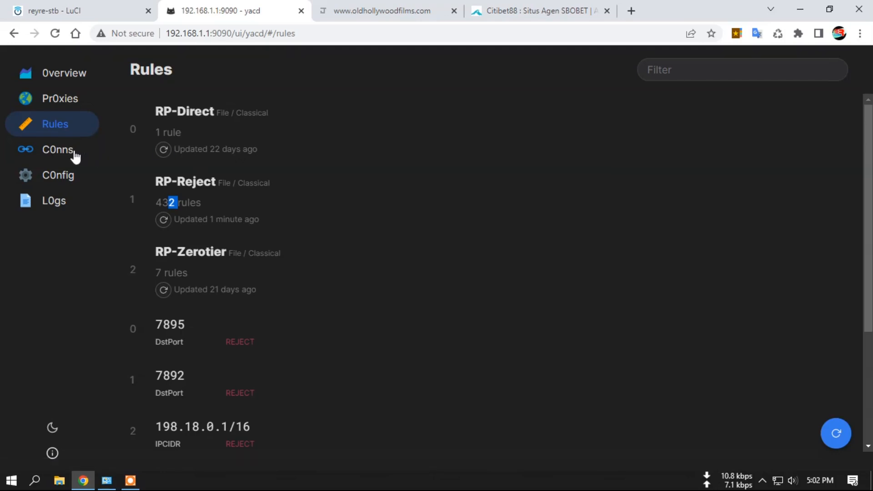
{"action": "left_click", "coordinate": [63, 156]}
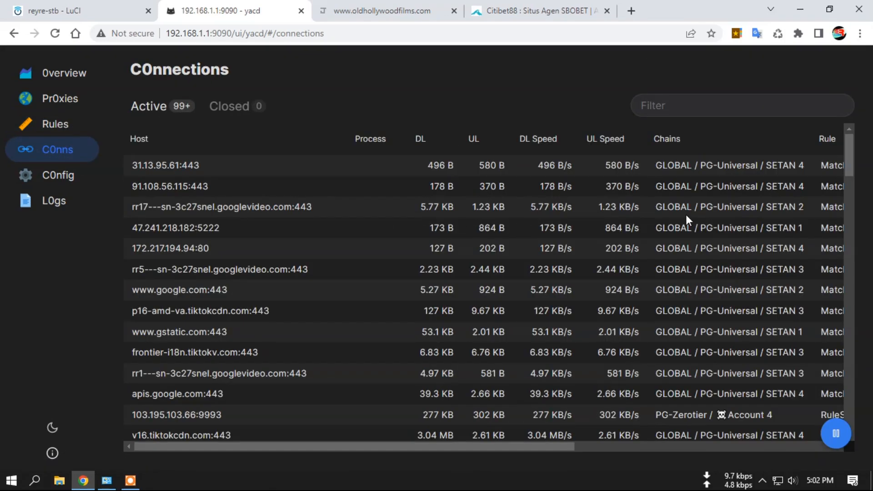
{"action": "left_click", "coordinate": [697, 102]}
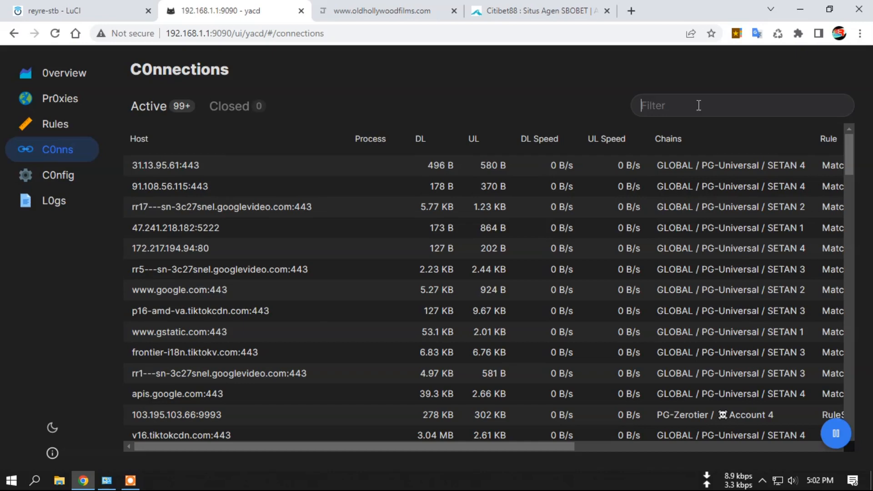
{"action": "type", "text": "."}
{"action": "key", "text": "BackSpace"}
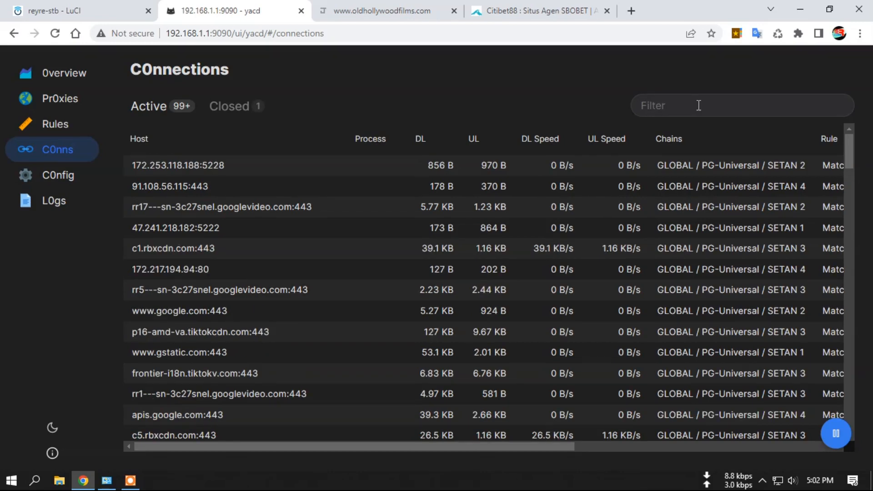
{"action": "type", "text": "1.1"}
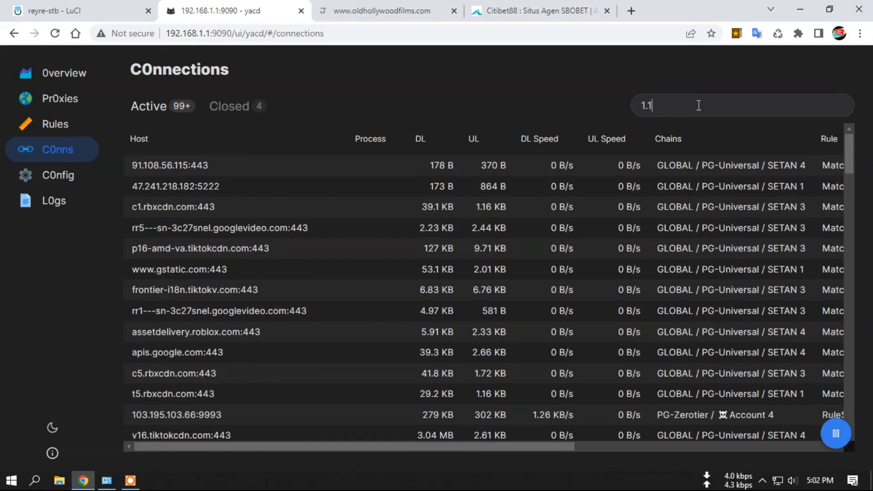
{"action": "type", "text": "97"}
Reload the Citibet88 page to generate its traffic, and pause the refreshing of Yacd's connections list.
{"action": "left_click", "coordinate": [523, 11]}
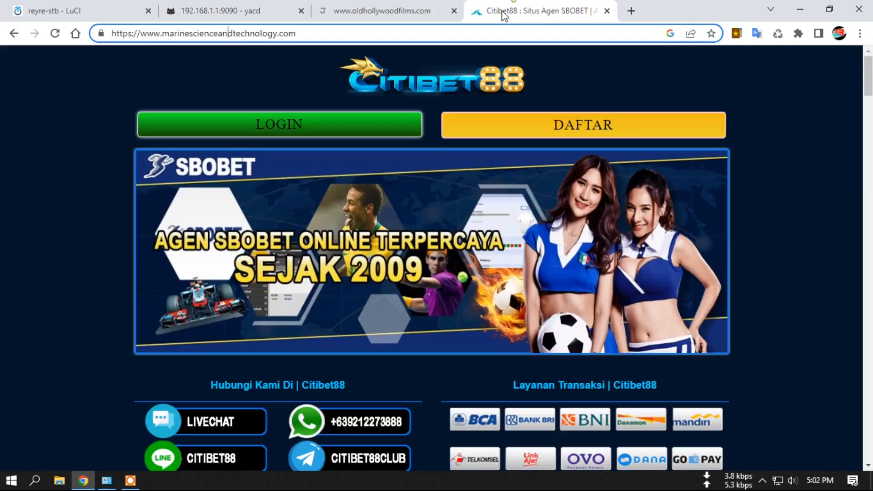
{"action": "left_click", "coordinate": [55, 33]}
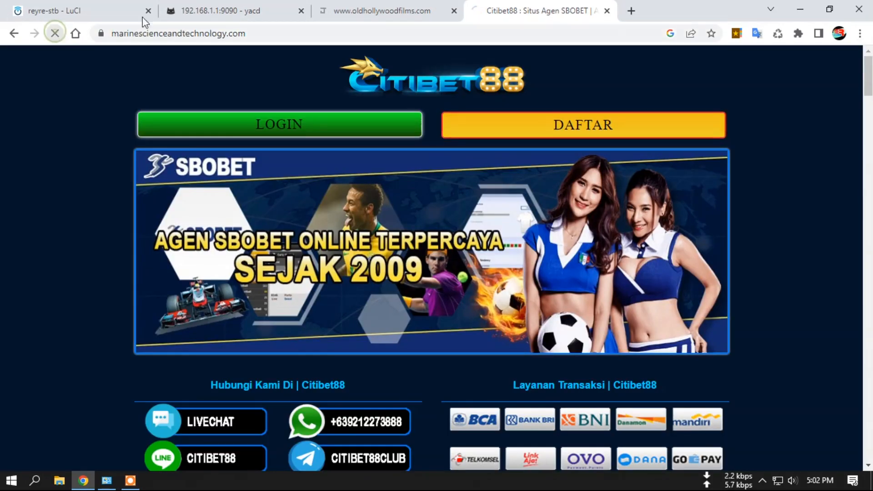
{"action": "left_click", "coordinate": [196, 11]}
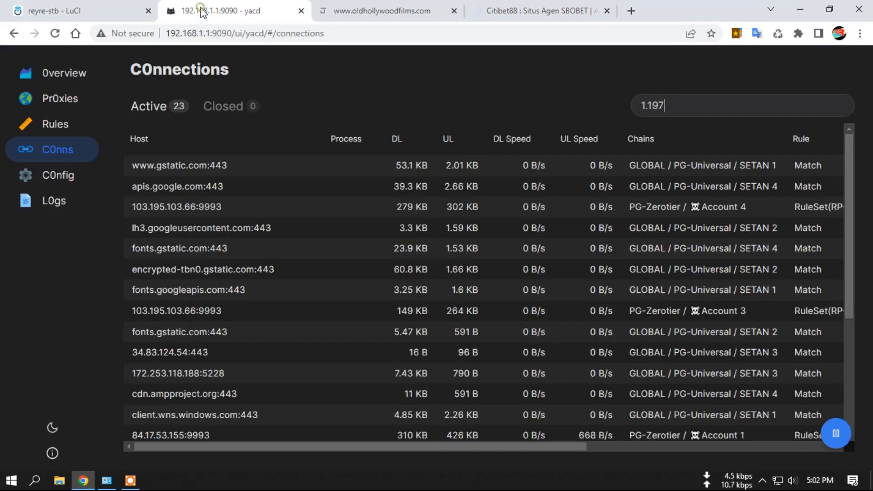
{"action": "left_click", "coordinate": [836, 433]}
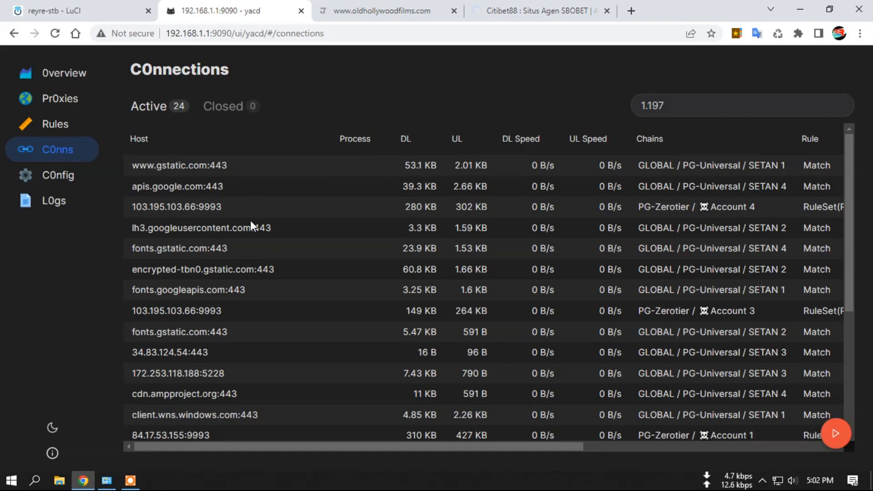
Copy the domain marinescienceandtechnology.com, without the www prefix and port, from its host entry in Yacd's connections list.
{"action": "scroll", "coordinate": [250, 220], "scroll_direction": "down", "scroll_amount": 3}
{"action": "scroll", "coordinate": [251, 286], "scroll_direction": "down", "scroll_amount": 2}
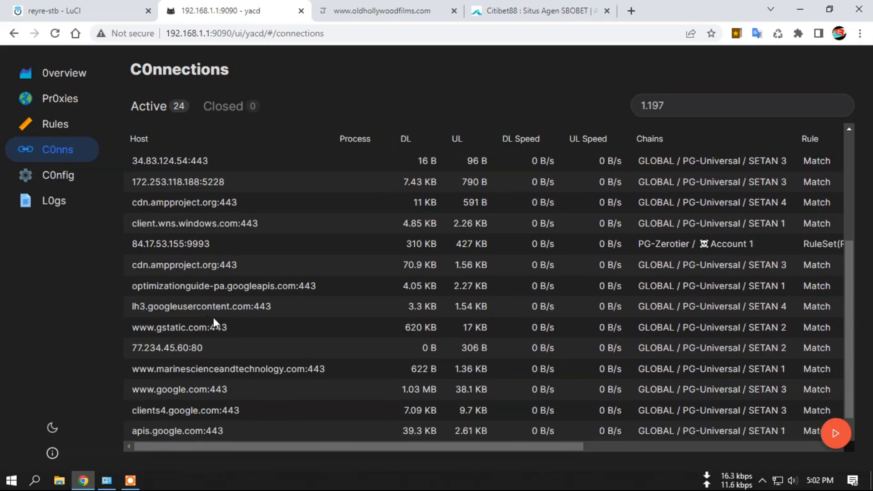
{"action": "scroll", "coordinate": [253, 321], "scroll_direction": "down", "scroll_amount": 1}
{"action": "left_click_drag", "start_coordinate": [134, 348], "coordinate": [301, 348]}
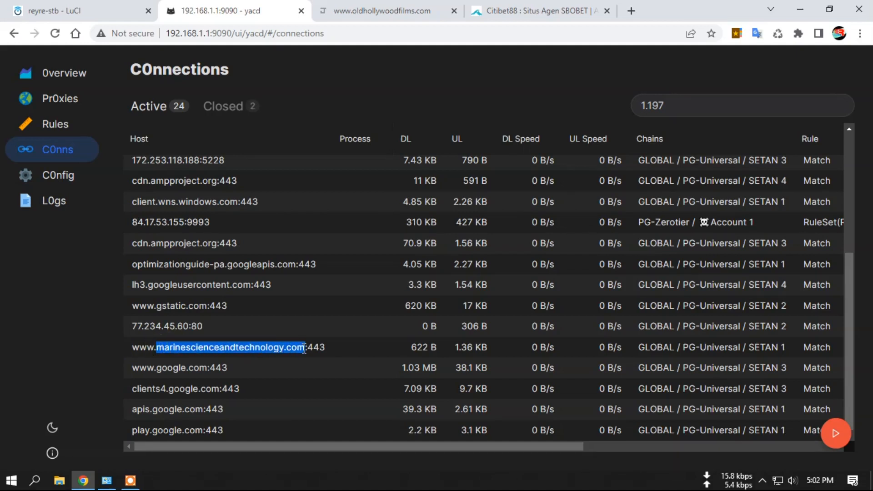
{"action": "right_click", "coordinate": [292, 344]}
{"action": "left_click", "coordinate": [333, 355]}
Reopen reject.yaml for editing in OpenClash and place the text cursor at the end of the oldhollywoodfilms.com rule.
{"action": "left_click", "coordinate": [113, 10]}
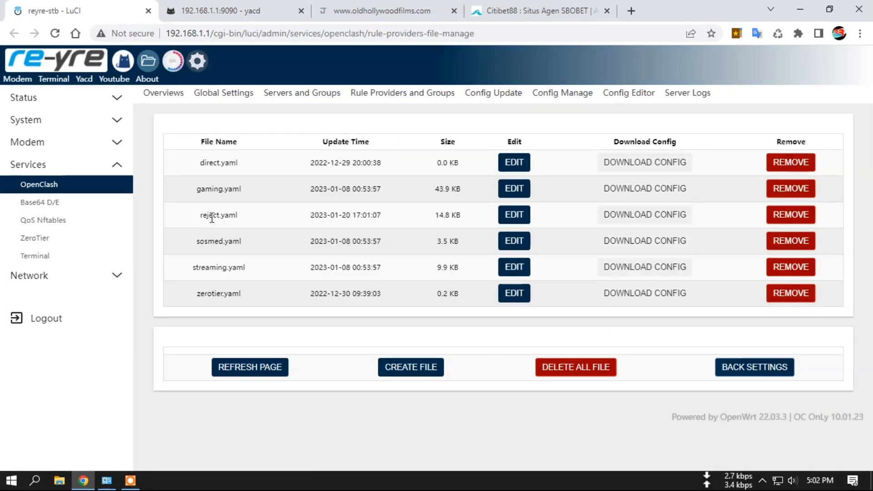
{"action": "left_click", "coordinate": [509, 215]}
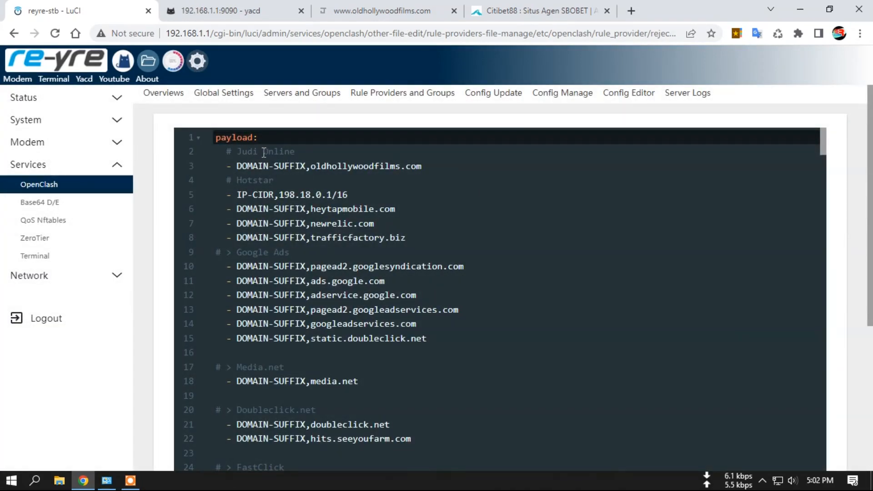
{"action": "left_click", "coordinate": [423, 168]}
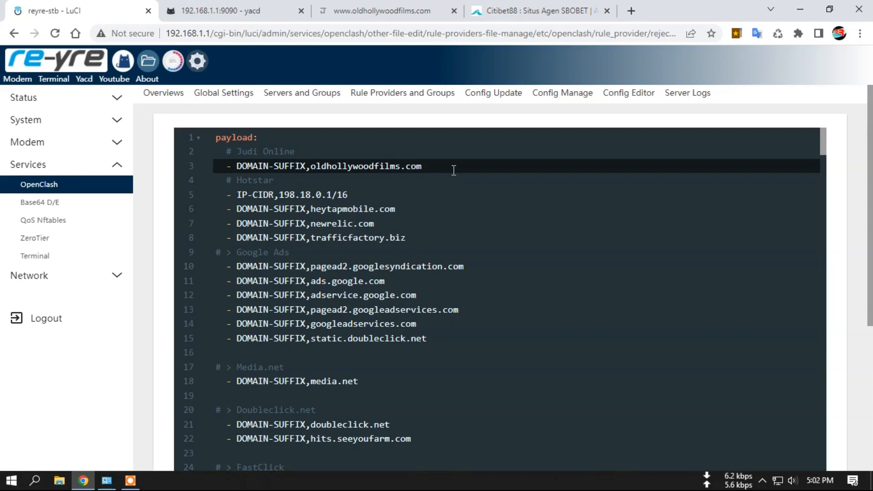
Add the rule "- DOMAIN-SUFFIX,marinescienceandtechnology.com" on a new line below the oldhollywoodfilms.com rule, reusing that rule's prefix.
{"action": "key", "text": "Return"}
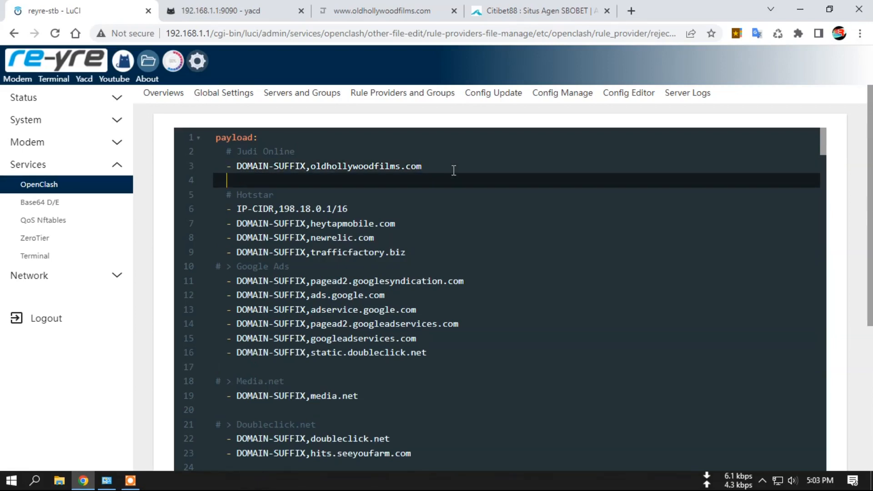
{"action": "right_click", "coordinate": [246, 179]}
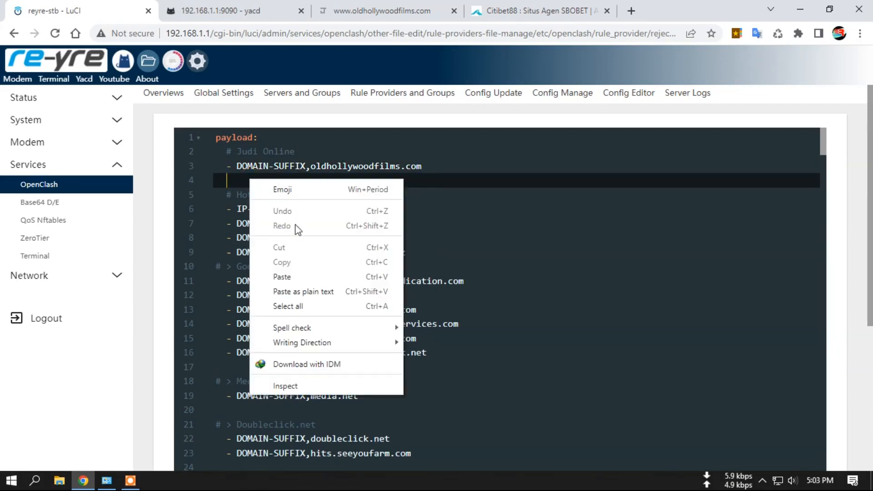
{"action": "left_click", "coordinate": [287, 278]}
{"action": "left_click_drag", "start_coordinate": [311, 167], "coordinate": [227, 164]}
{"action": "right_click", "coordinate": [237, 165]}
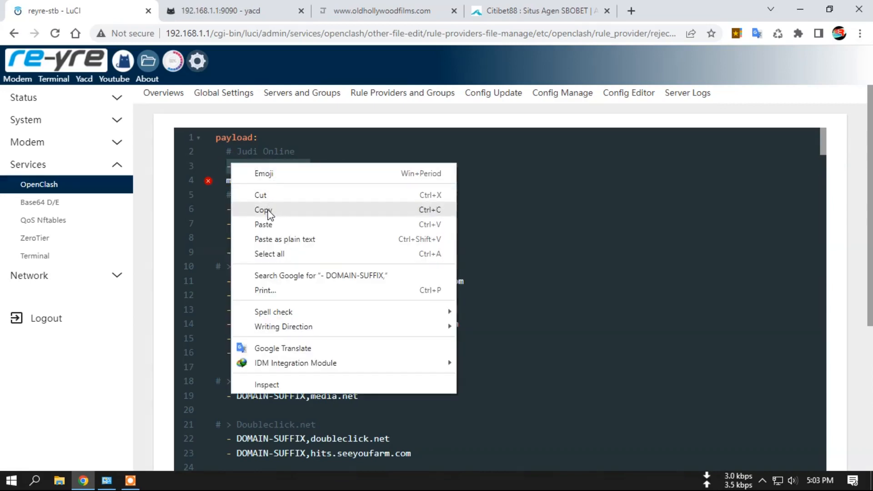
{"action": "left_click", "coordinate": [269, 209]}
{"action": "left_click", "coordinate": [227, 181]}
{"action": "right_click", "coordinate": [227, 180]}
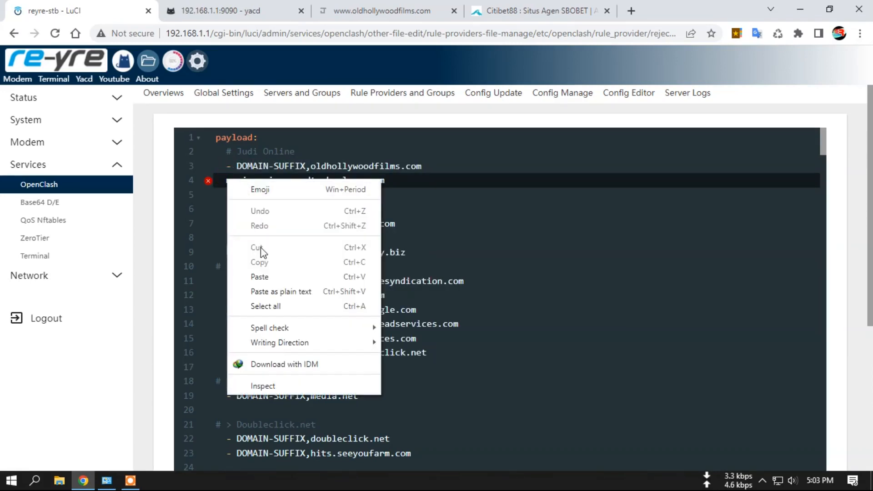
{"action": "left_click", "coordinate": [267, 277]}
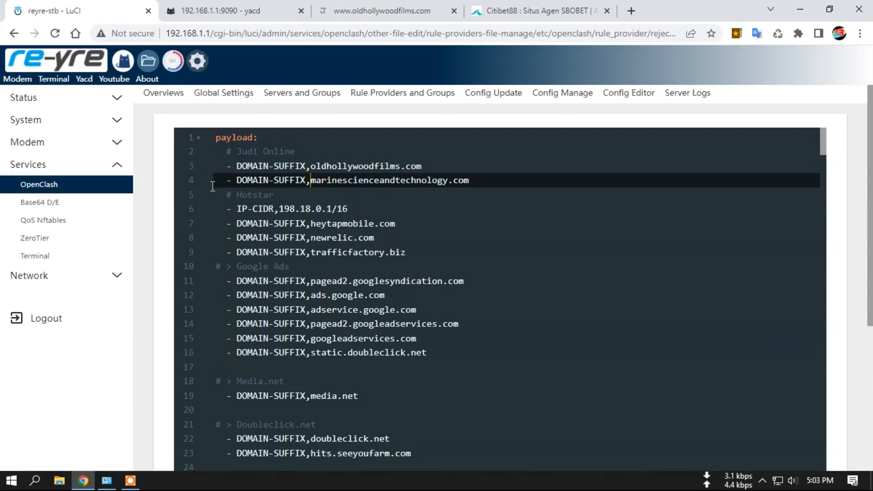
Save the edited reject.yaml and return to the rule provider file list.
{"action": "left_click", "coordinate": [485, 184]}
{"action": "scroll", "coordinate": [782, 226], "scroll_direction": "down", "scroll_amount": 5}
{"action": "left_click", "coordinate": [330, 408]}
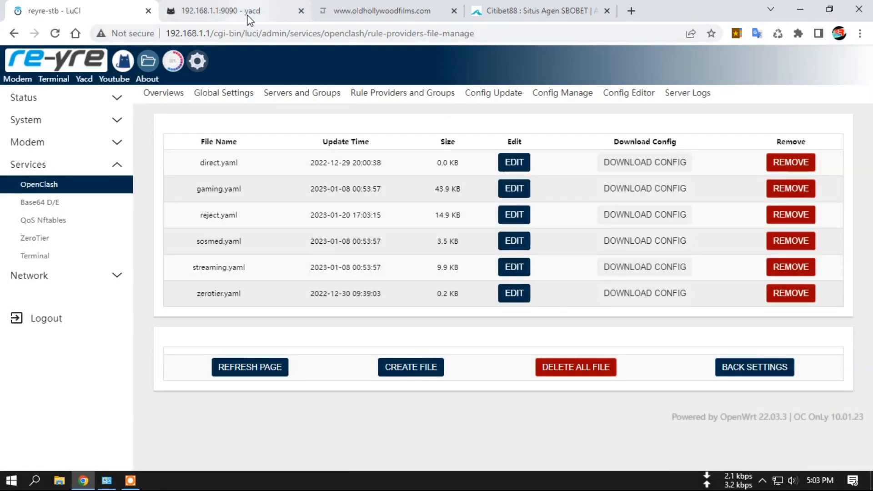
Update the RP-Reject rule provider in Yacd and reload the Citibet88 page to test the block.
{"action": "left_click", "coordinate": [250, 18]}
{"action": "left_click", "coordinate": [59, 132]}
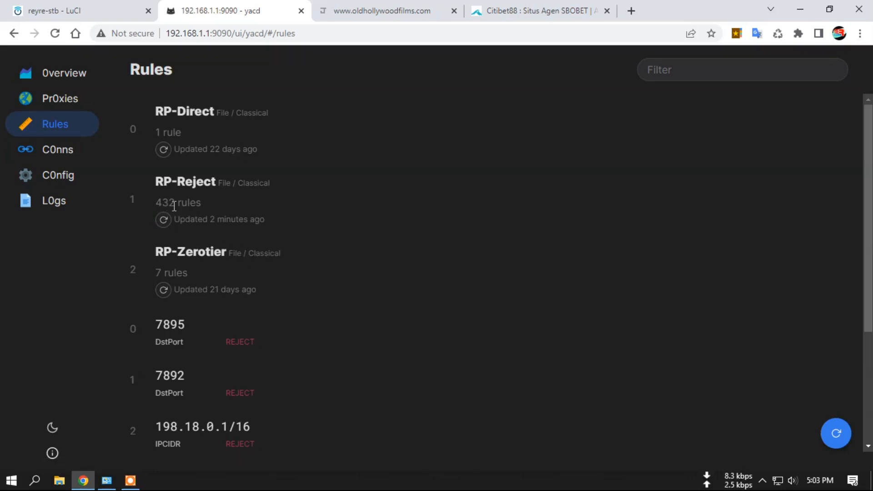
{"action": "left_click", "coordinate": [164, 220]}
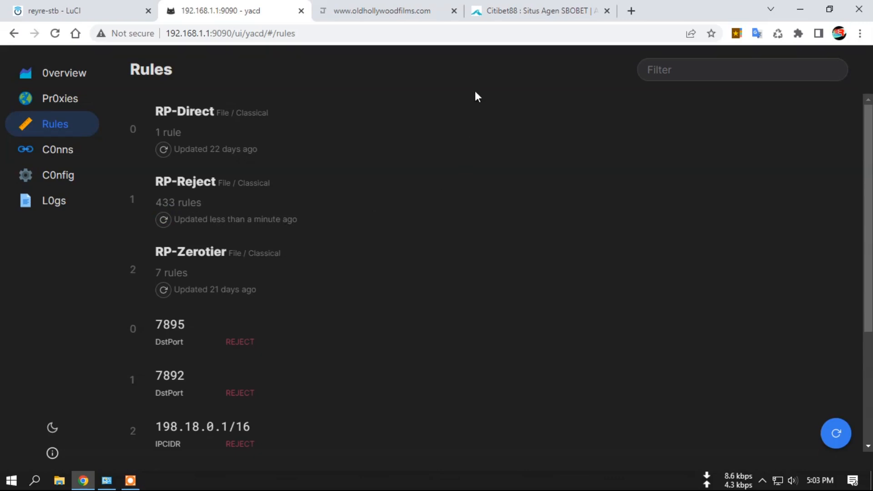
{"action": "left_click", "coordinate": [518, 9]}
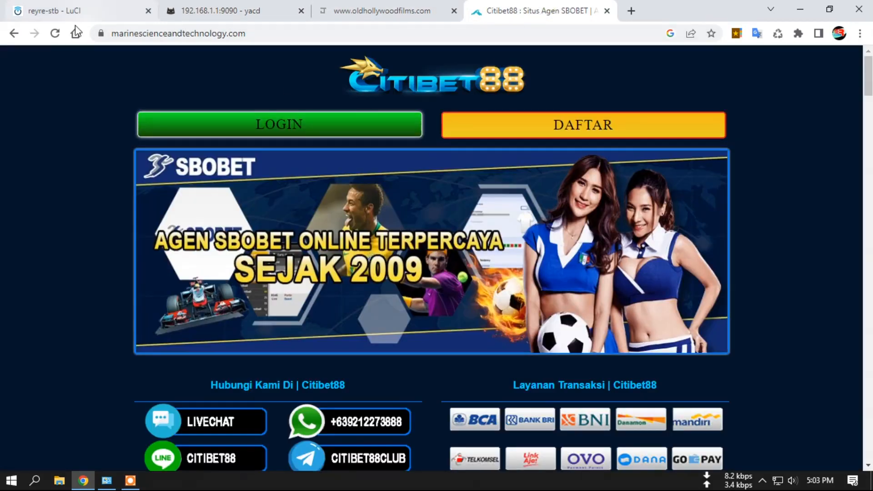
{"action": "left_click", "coordinate": [55, 34]}
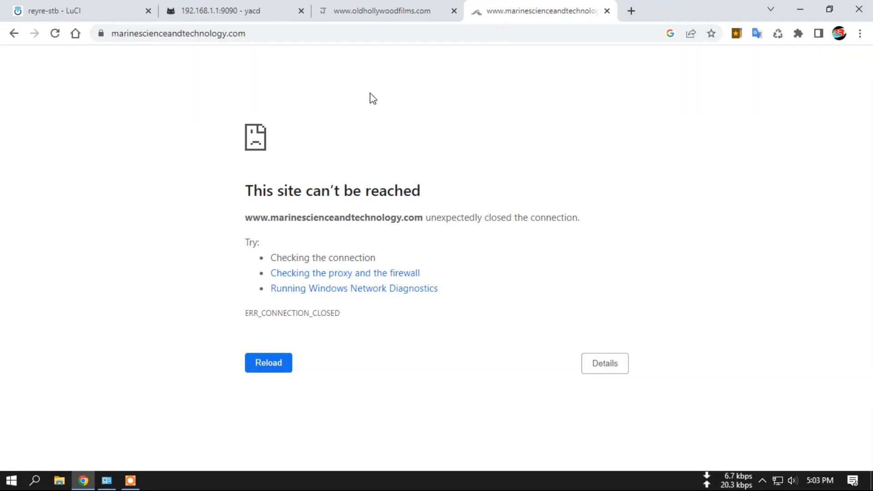
Return to Yacd's connections list, pause its refreshing, and look through the active hosts for entries shown only as IP addresses.
{"action": "left_click", "coordinate": [230, 6]}
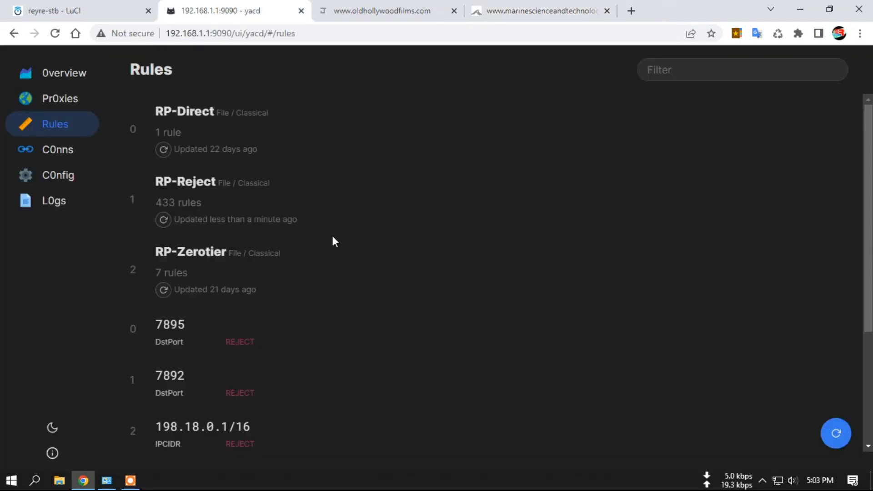
{"action": "left_click", "coordinate": [70, 148]}
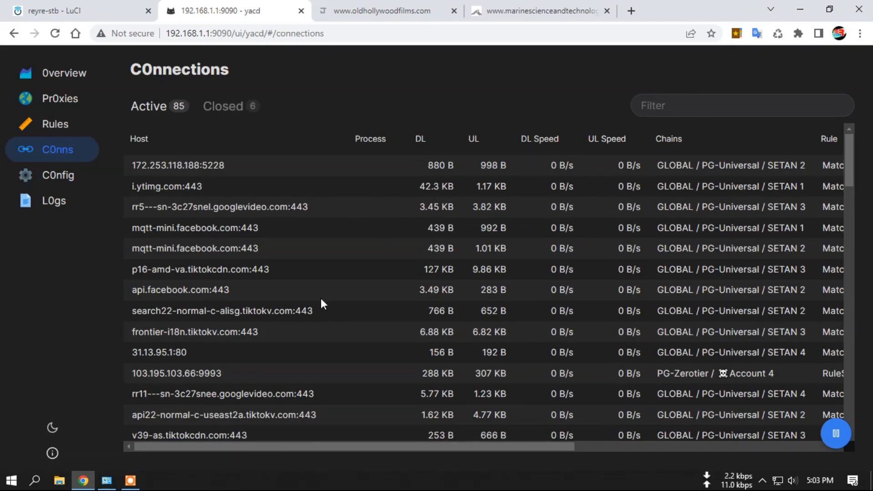
{"action": "scroll", "coordinate": [322, 298], "scroll_direction": "down", "scroll_amount": 1}
{"action": "scroll", "coordinate": [294, 284], "scroll_direction": "down", "scroll_amount": 2}
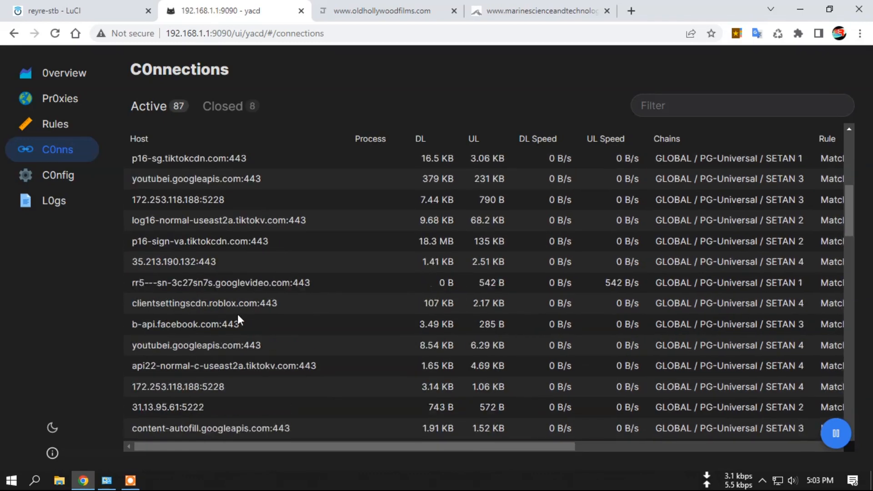
{"action": "scroll", "coordinate": [238, 315], "scroll_direction": "down", "scroll_amount": 1}
{"action": "scroll", "coordinate": [211, 295], "scroll_direction": "down", "scroll_amount": 5}
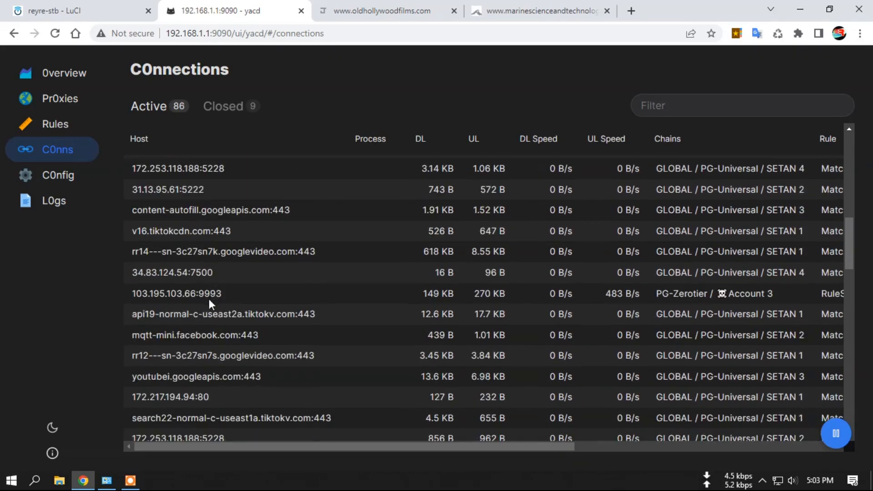
{"action": "scroll", "coordinate": [214, 314], "scroll_direction": "down", "scroll_amount": 1}
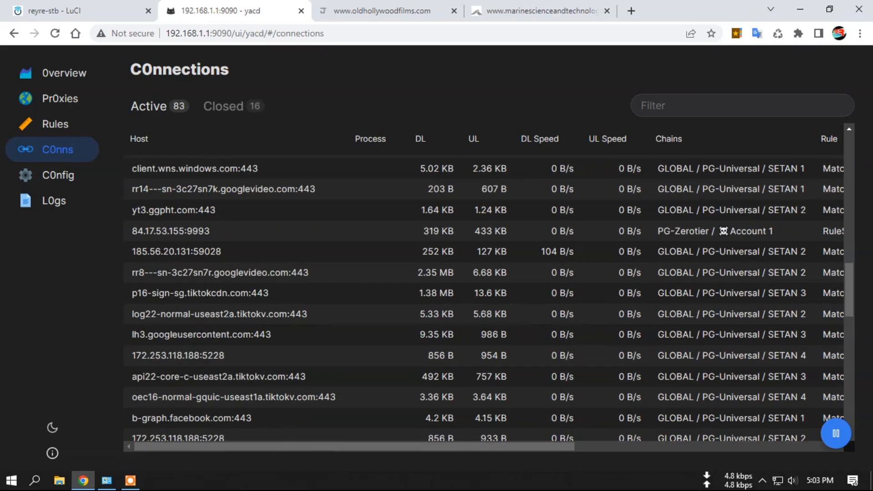
{"action": "left_click", "coordinate": [836, 433]}
{"action": "scroll", "coordinate": [224, 343], "scroll_direction": "down", "scroll_amount": 3}
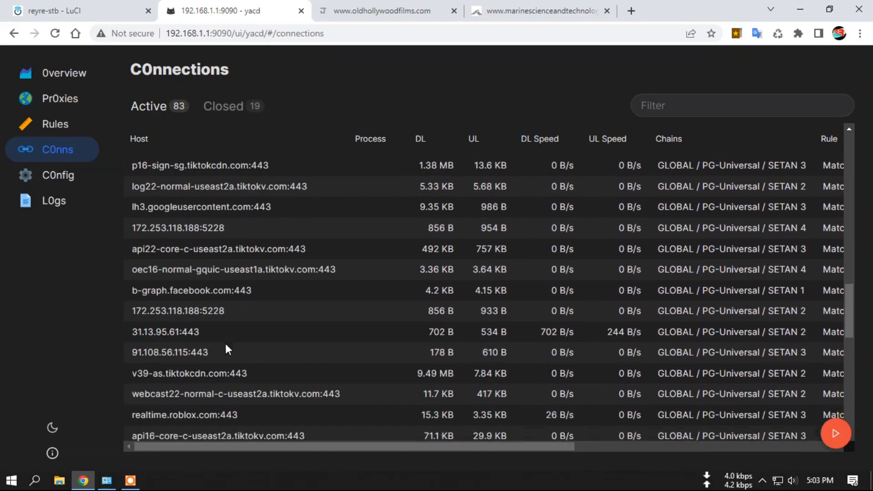
{"action": "scroll", "coordinate": [249, 289], "scroll_direction": "down", "scroll_amount": 3}
{"action": "scroll", "coordinate": [245, 290], "scroll_direction": "down", "scroll_amount": 6}
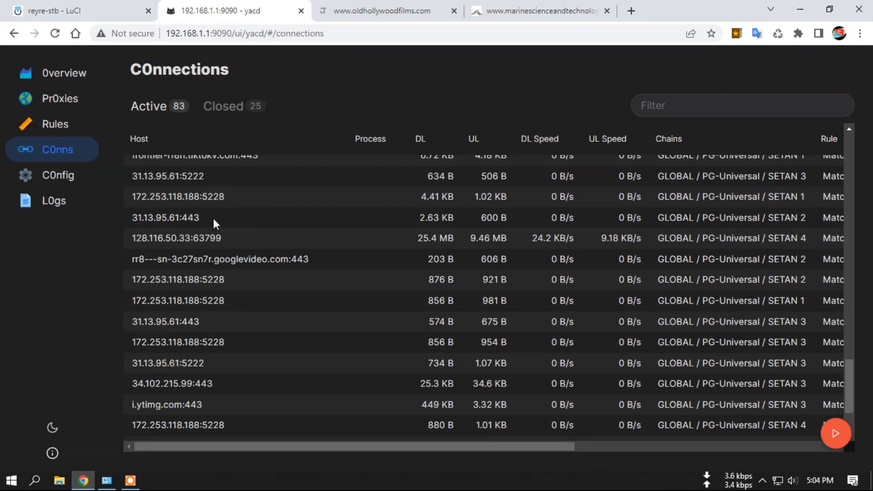
{"action": "scroll", "coordinate": [229, 323], "scroll_direction": "down", "scroll_amount": 2}
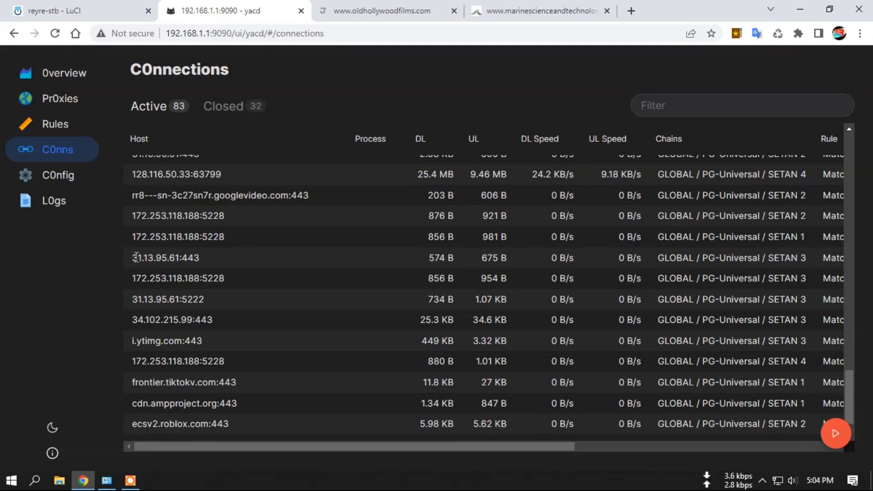
Copy the IP address 31.13.95.61, without its port, from the host entry 31.13.95.61:443 in the connections list.
{"action": "left_click_drag", "start_coordinate": [133, 258], "coordinate": [178, 257]}
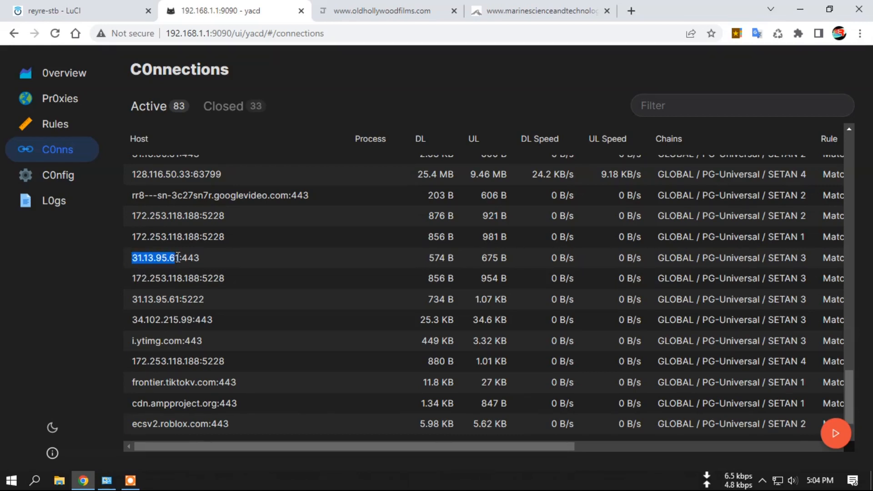
{"action": "right_click", "coordinate": [151, 268]}
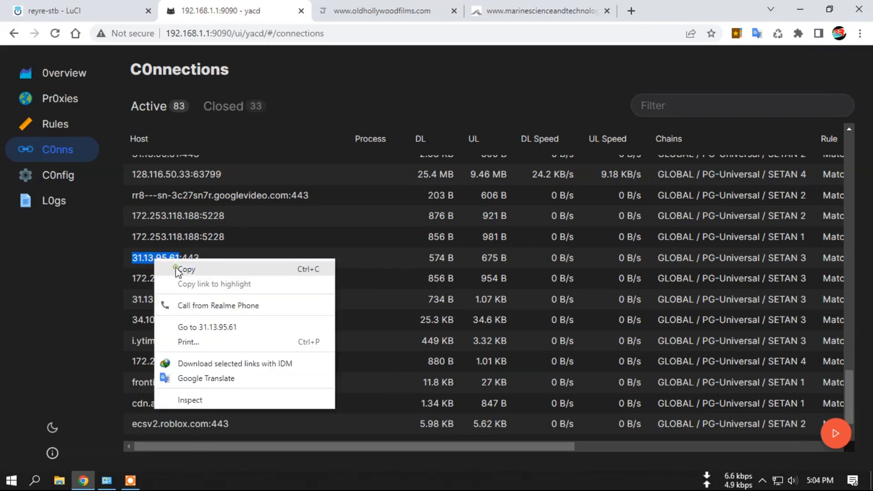
{"action": "left_click", "coordinate": [177, 269]}
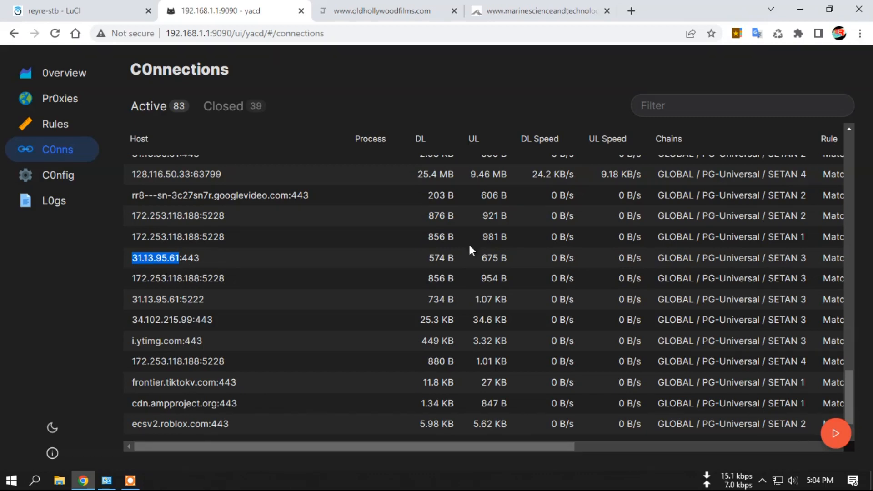
Open the bookmarked ipgeolocation.io site in the blocked site's browser tab and look up the IP address 31.13.95.61.
{"action": "left_click", "coordinate": [545, 11]}
{"action": "left_click", "coordinate": [737, 34]}
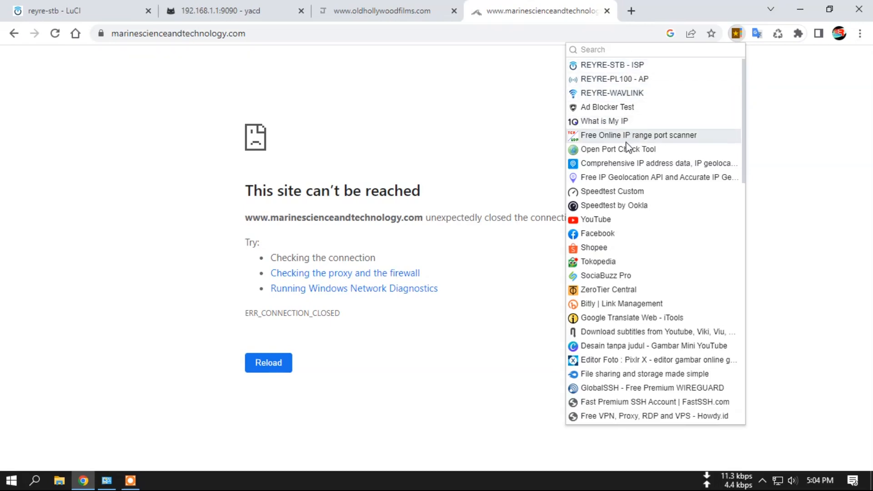
{"action": "left_click", "coordinate": [623, 178]}
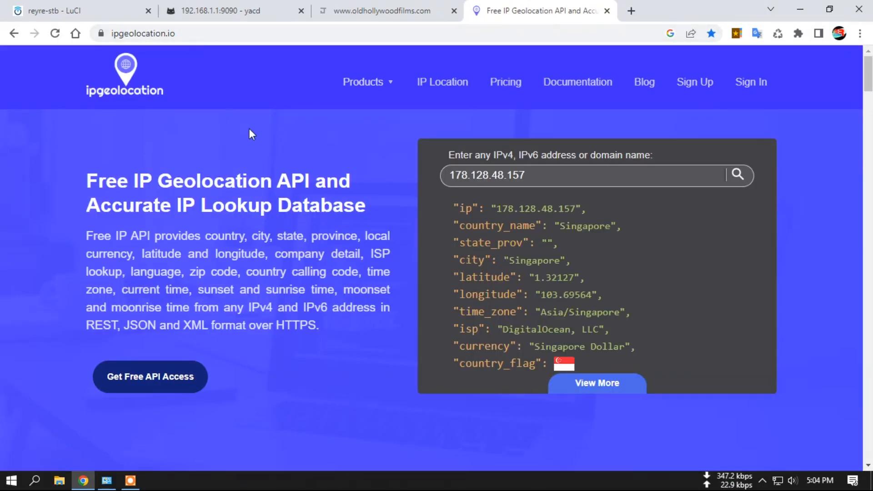
{"action": "right_click", "coordinate": [483, 175]}
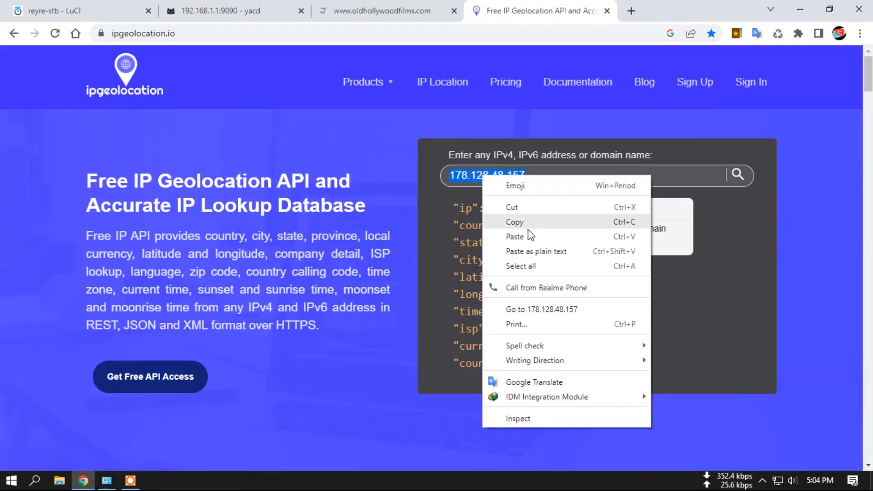
{"action": "left_click", "coordinate": [516, 237]}
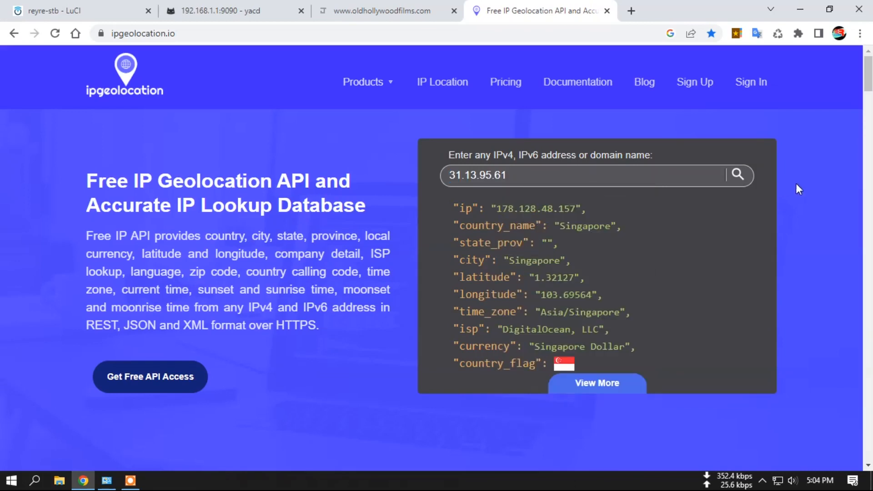
{"action": "left_click", "coordinate": [737, 177]}
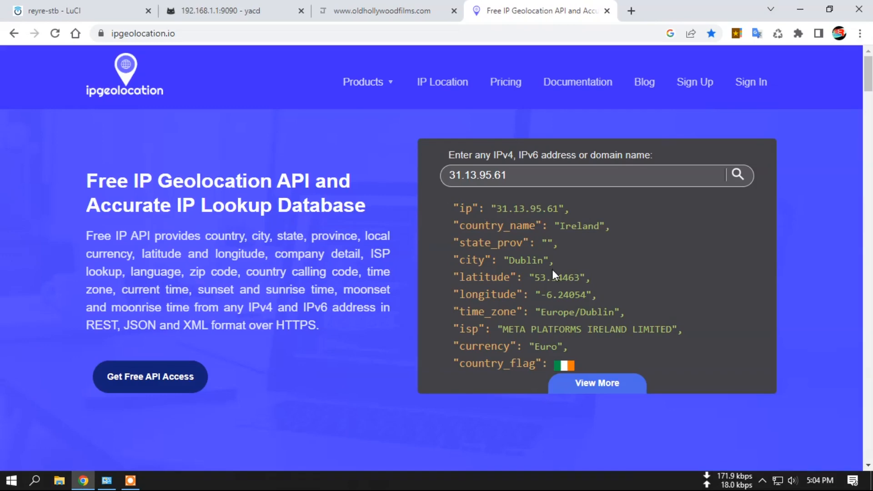
Open the full geolocation details for 31.13.95.61 and examine its hostname, ISP and organization.
{"action": "scroll", "coordinate": [552, 269], "scroll_direction": "down", "scroll_amount": 1}
{"action": "left_click", "coordinate": [595, 320]}
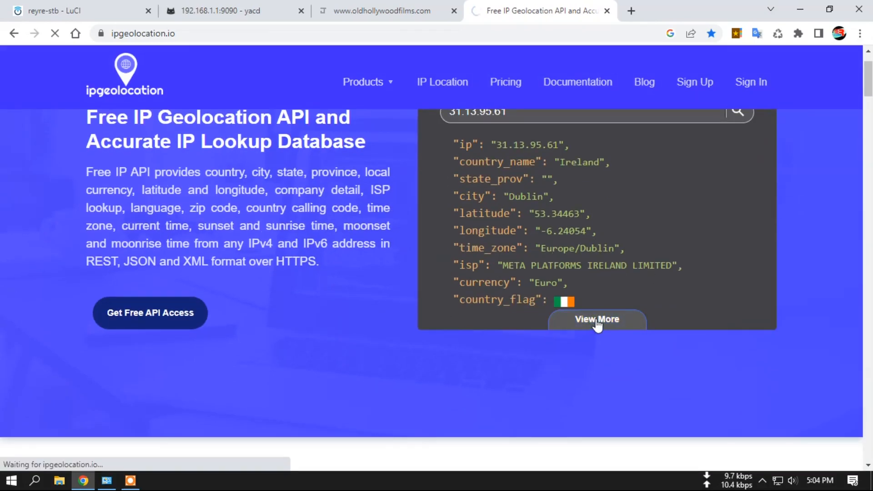
{"action": "scroll", "coordinate": [482, 271], "scroll_direction": "down", "scroll_amount": 1}
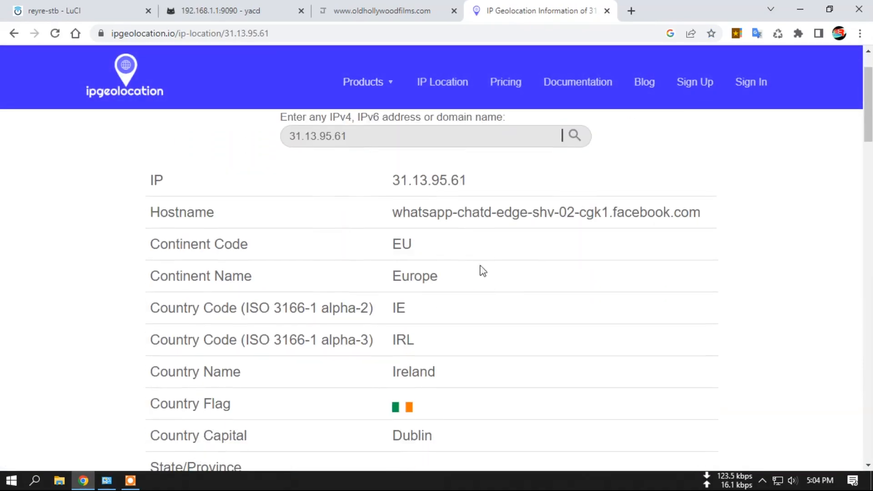
{"action": "left_click_drag", "start_coordinate": [395, 212], "coordinate": [493, 215]}
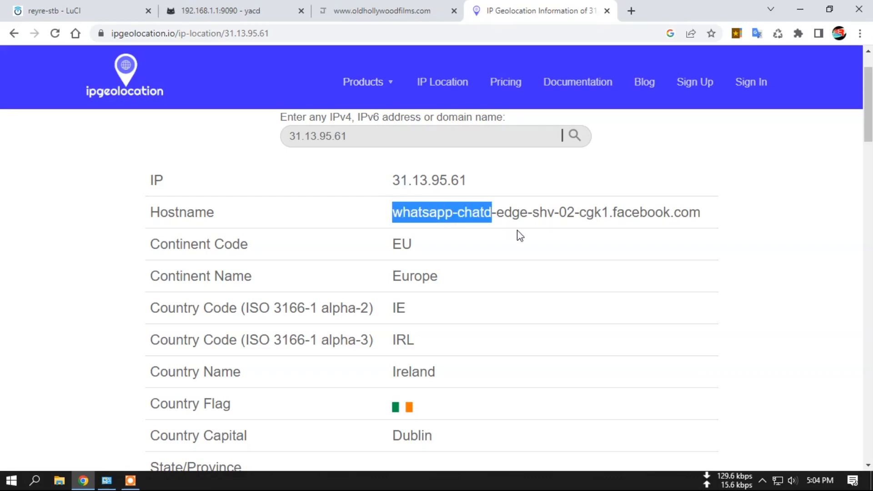
{"action": "scroll", "coordinate": [522, 247], "scroll_direction": "down", "scroll_amount": 10}
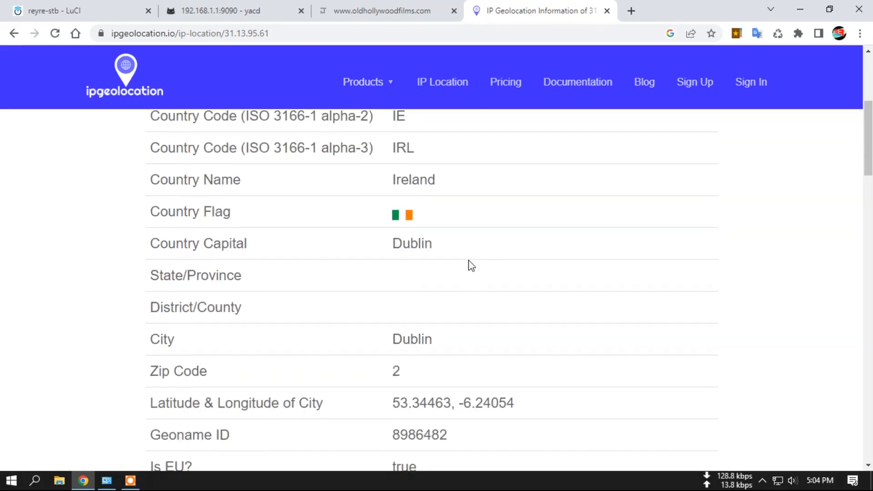
{"action": "scroll", "coordinate": [461, 273], "scroll_direction": "down", "scroll_amount": 7}
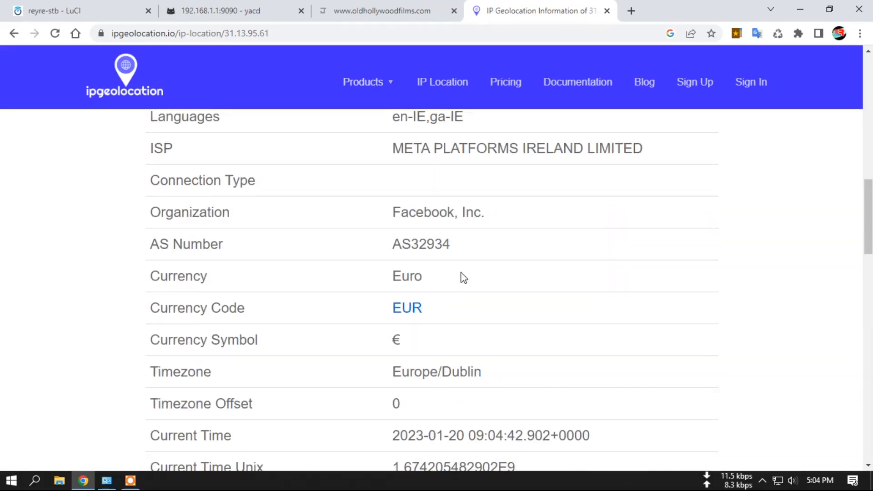
{"action": "scroll", "coordinate": [462, 284], "scroll_direction": "up", "scroll_amount": 15}
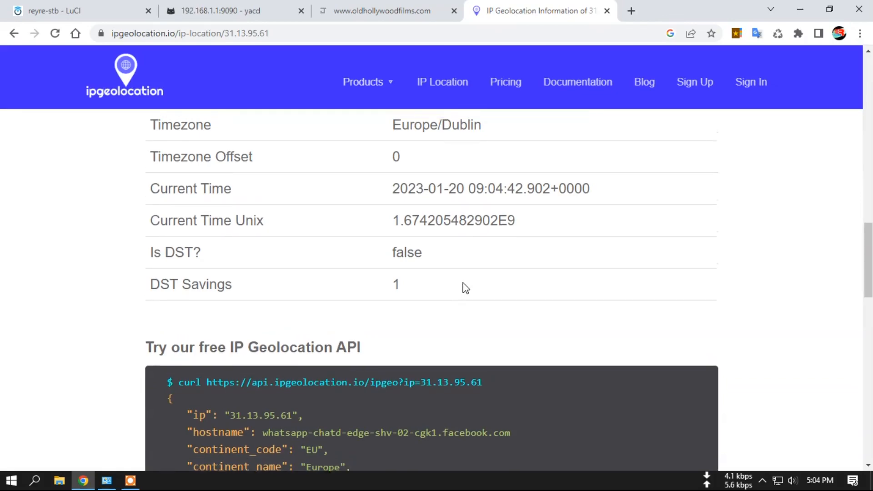
Return to OpenClash's rule provider file list in the LuCI tab and open reject.yaml for editing.
{"action": "left_click", "coordinate": [214, 7]}
{"action": "left_click", "coordinate": [66, 11]}
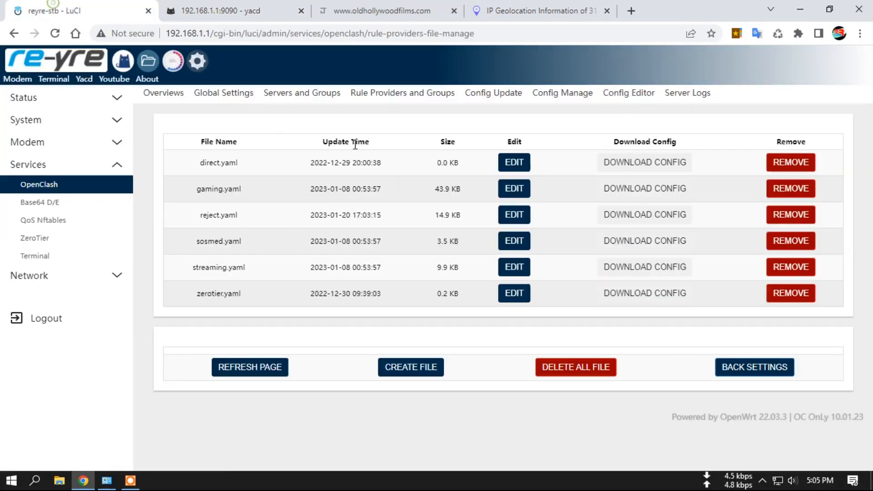
{"action": "left_click", "coordinate": [513, 218]}
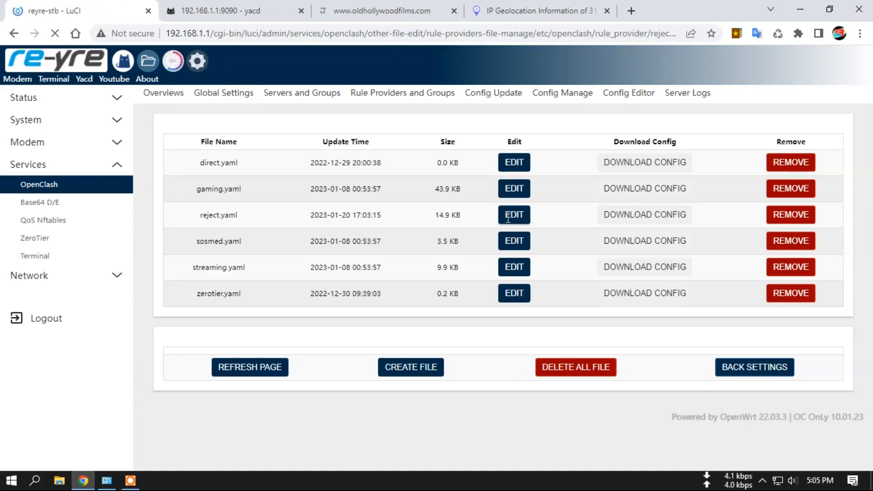
Look through the rules in reject.yaml and examine the format of the IP-CIDR rule in the Hotstar section.
{"action": "scroll", "coordinate": [347, 269], "scroll_direction": "down", "scroll_amount": 10}
{"action": "scroll", "coordinate": [347, 269], "scroll_direction": "down", "scroll_amount": 20}
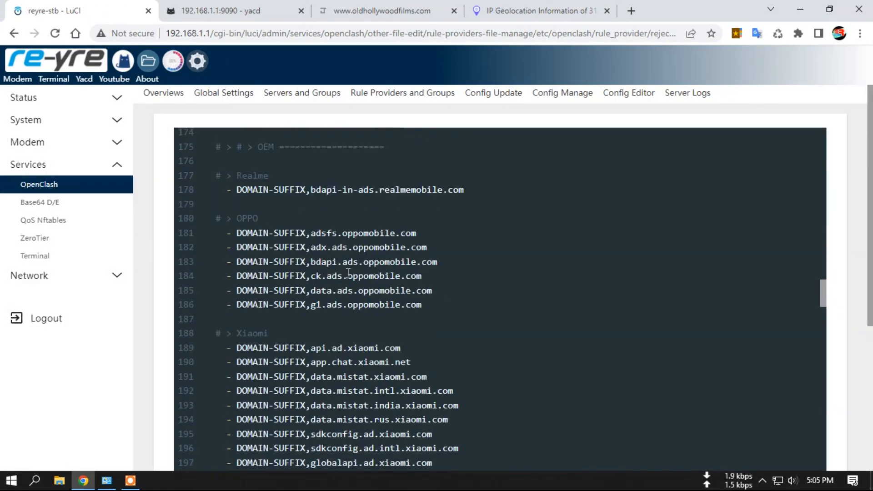
{"action": "scroll", "coordinate": [438, 301], "scroll_direction": "down", "scroll_amount": 6}
{"action": "scroll", "coordinate": [438, 301], "scroll_direction": "up", "scroll_amount": 18}
{"action": "scroll", "coordinate": [443, 335], "scroll_direction": "up", "scroll_amount": 20}
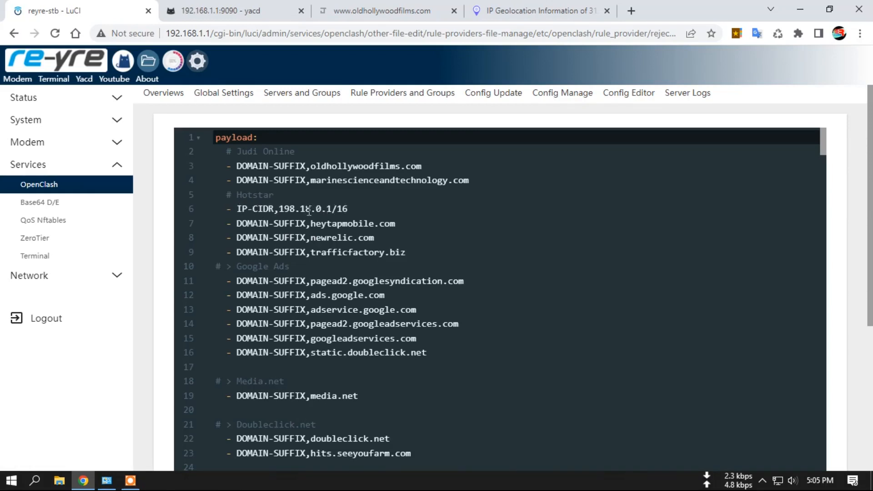
{"action": "left_click_drag", "start_coordinate": [348, 209], "coordinate": [238, 209]}
{"action": "left_click", "coordinate": [347, 208]}
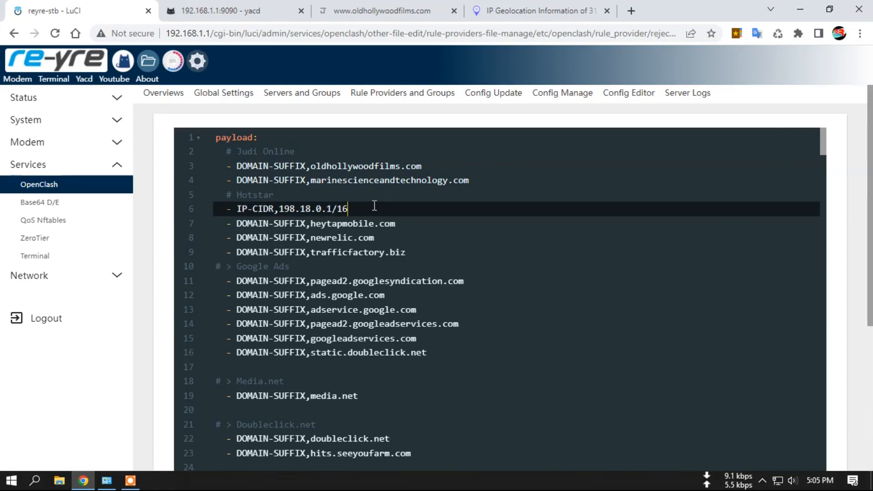
Copy the address 31.13.95.61 from its geolocation details, try to open it directly in the browser, and close that tab.
{"action": "left_click", "coordinate": [570, 9]}
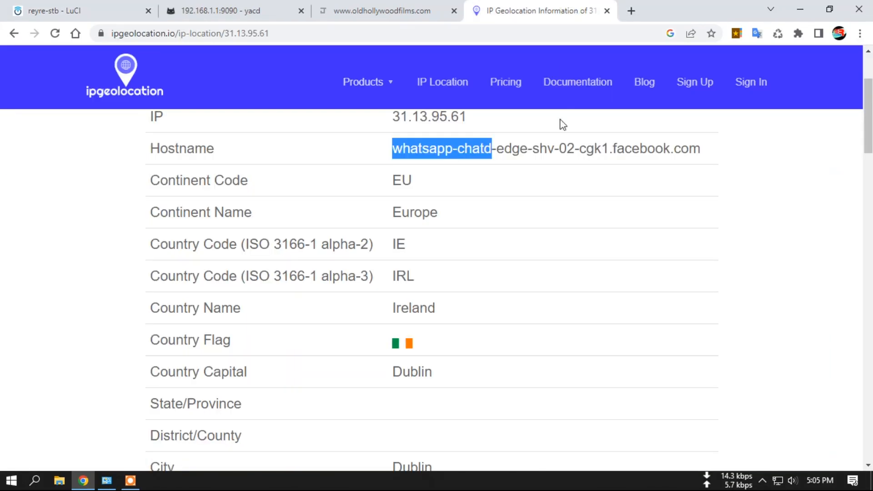
{"action": "scroll", "coordinate": [554, 187], "scroll_direction": "up", "scroll_amount": 1}
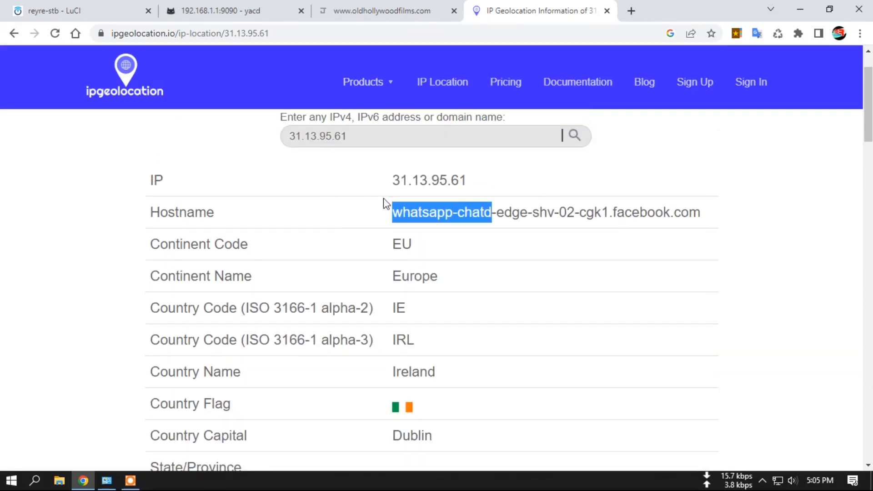
{"action": "left_click_drag", "start_coordinate": [394, 180], "coordinate": [468, 182]}
{"action": "right_click", "coordinate": [455, 181]}
{"action": "left_click", "coordinate": [485, 195]}
{"action": "right_click", "coordinate": [525, 36]}
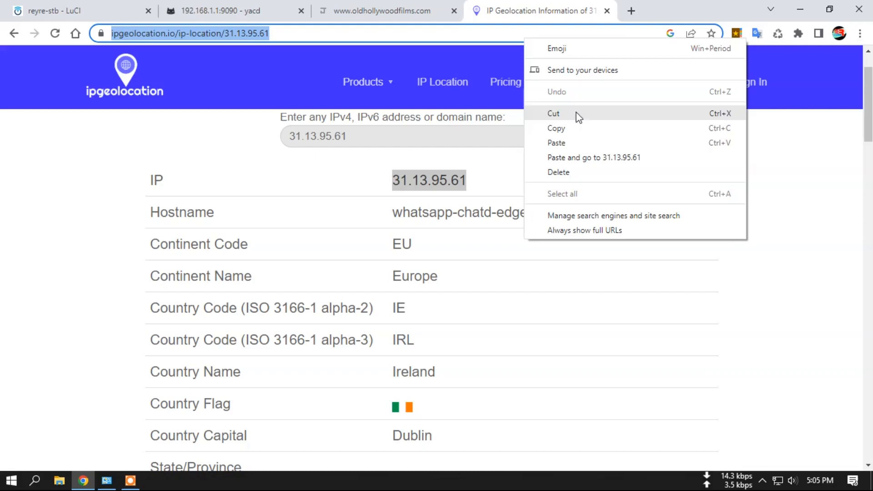
{"action": "left_click", "coordinate": [577, 156]}
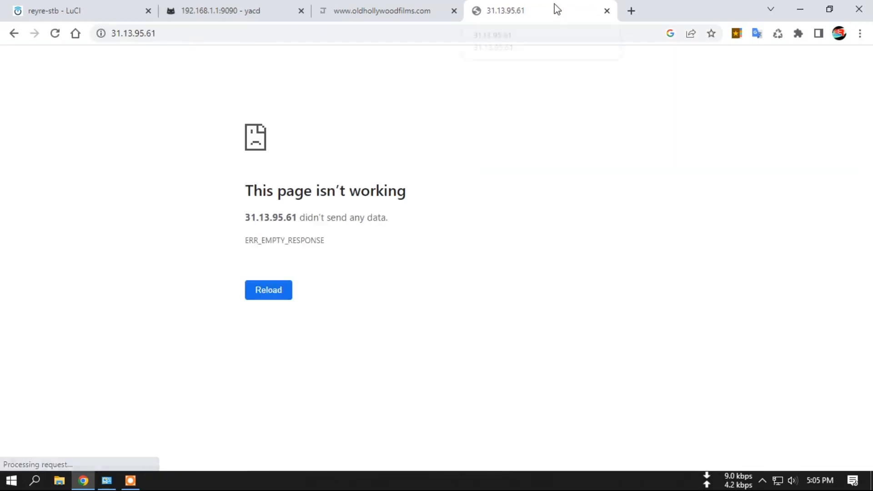
{"action": "left_click", "coordinate": [531, 37]}
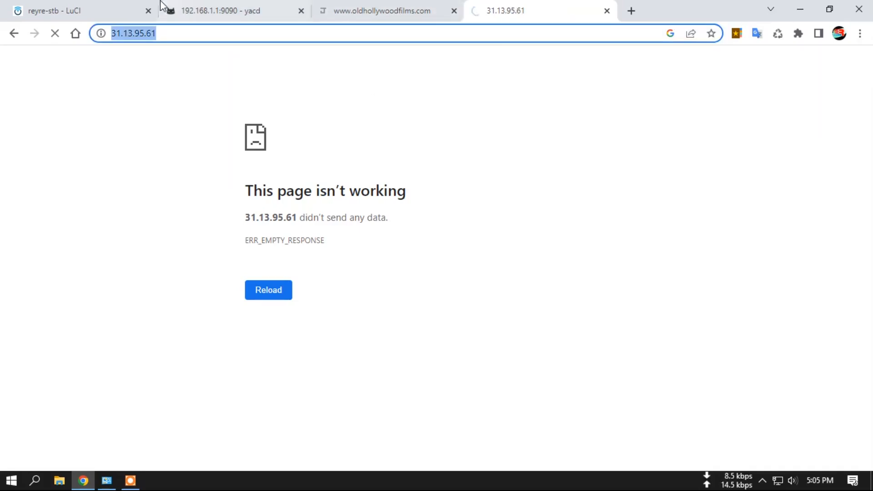
{"action": "left_click", "coordinate": [606, 11]}
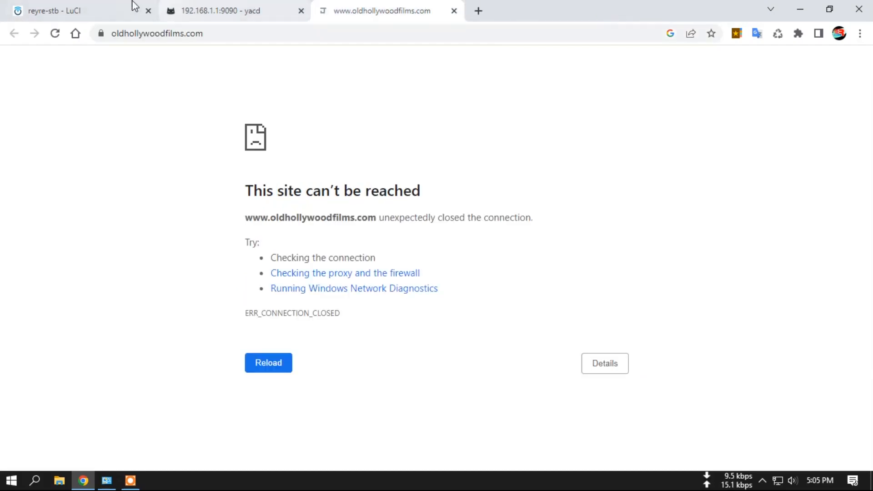
Return to reject.yaml and paste 31.13.95.61 on a new line below the IP-CIDR,198.18.0.1/16 rule.
{"action": "left_click", "coordinate": [129, 7]}
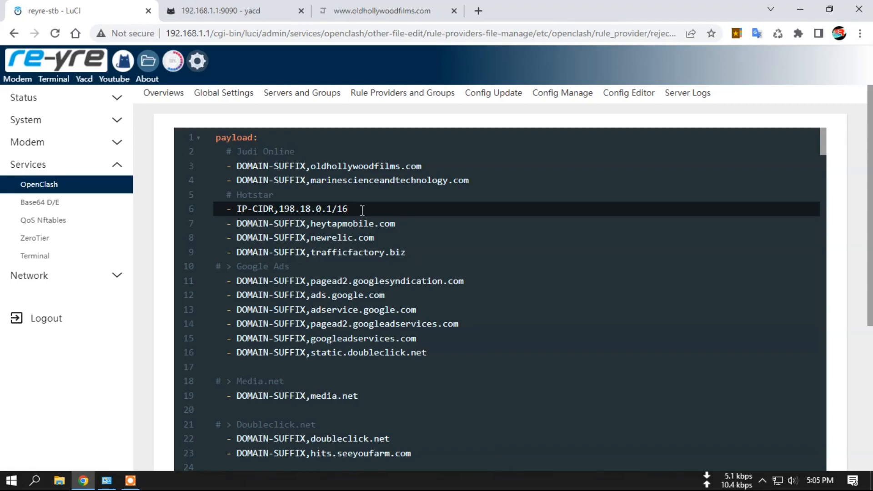
{"action": "key", "text": "Return"}
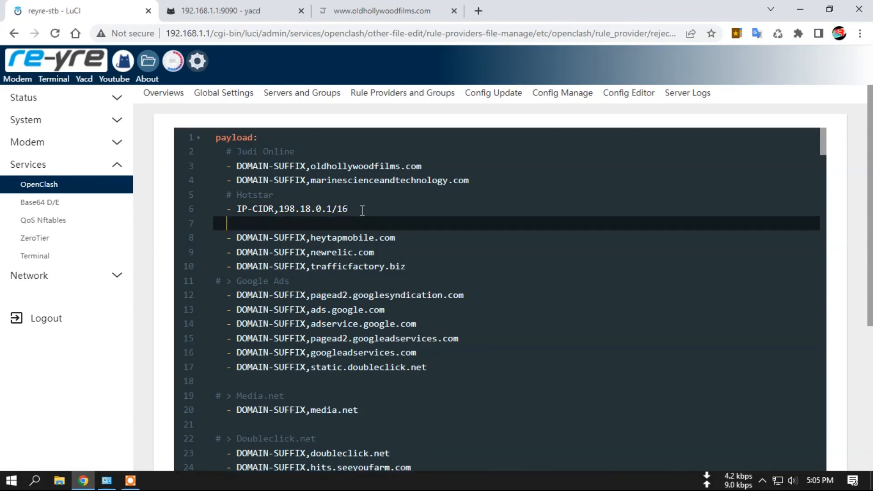
{"action": "right_click", "coordinate": [260, 227]}
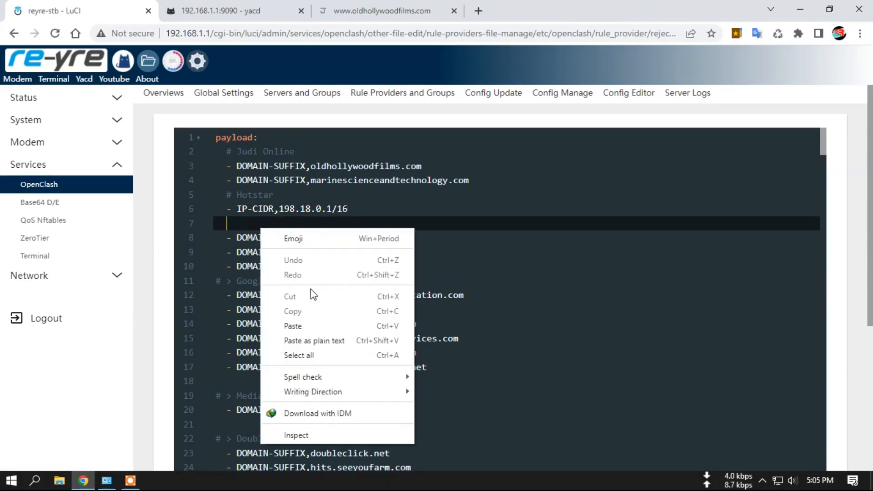
{"action": "left_click", "coordinate": [301, 323]}
Copy the "- IP-CIDR," prefix from the 198.18.0.1/16 rule and insert it before 31.13.95.61.
{"action": "left_click_drag", "start_coordinate": [282, 210], "coordinate": [229, 209]}
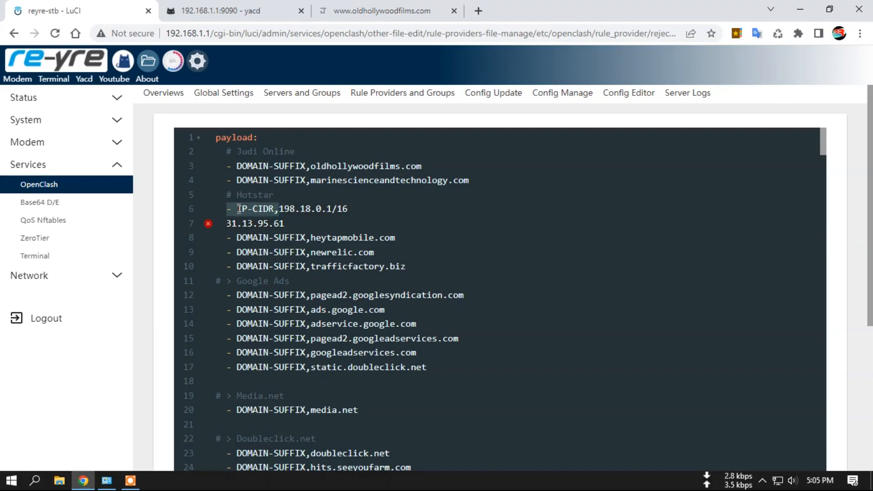
{"action": "right_click", "coordinate": [288, 213]}
{"action": "left_click", "coordinate": [293, 256]}
{"action": "left_click", "coordinate": [226, 223]}
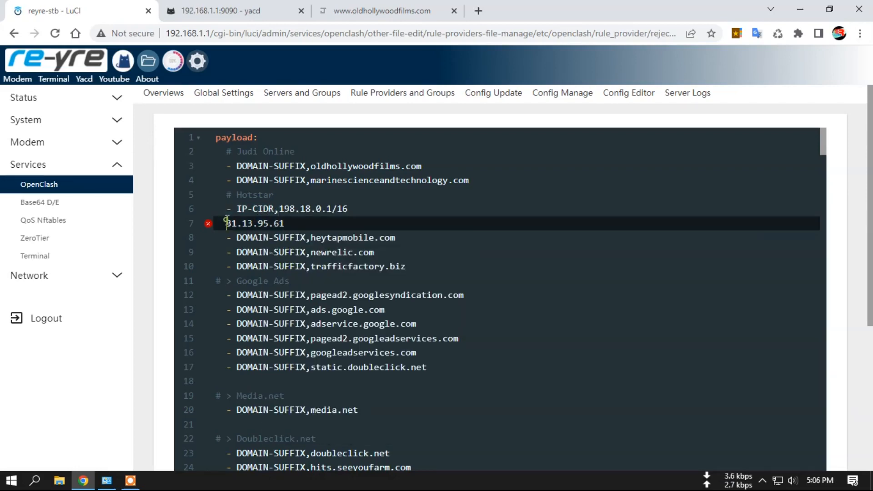
{"action": "right_click", "coordinate": [227, 221]}
{"action": "left_click", "coordinate": [259, 316]}
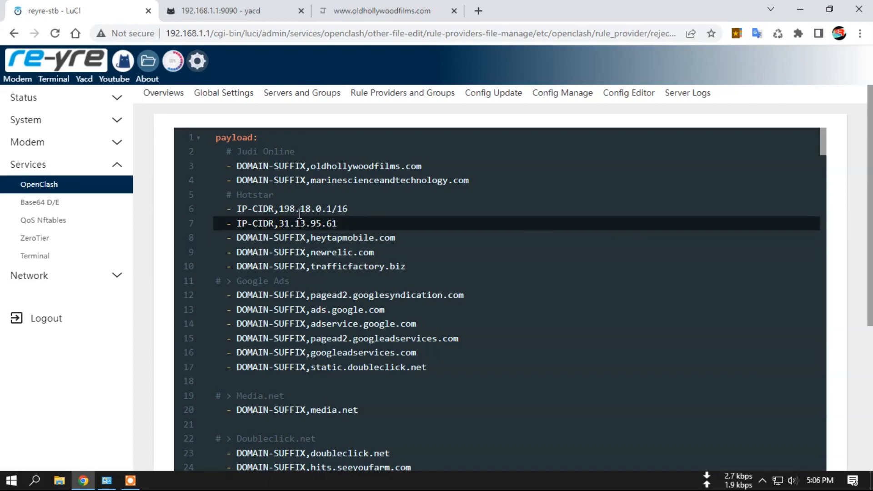
Delete the IP-CIDR,31.13.95.61 line from reject.yaml and look over the remaining rules.
{"action": "left_click_drag", "start_coordinate": [351, 220], "coordinate": [352, 212]}
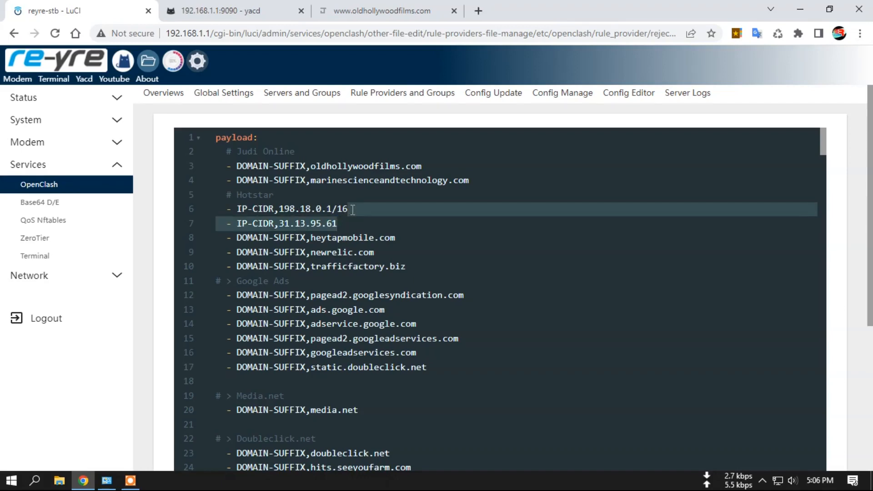
{"action": "key", "text": "BackSpace"}
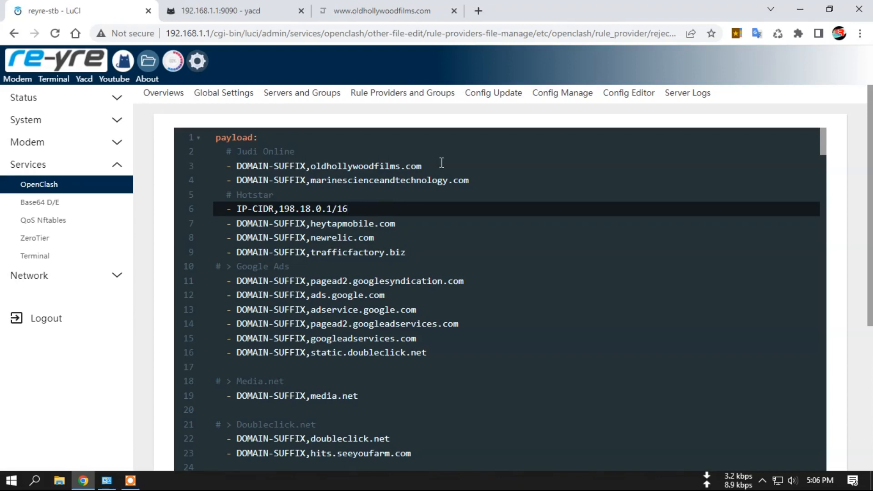
{"action": "left_click", "coordinate": [471, 180]}
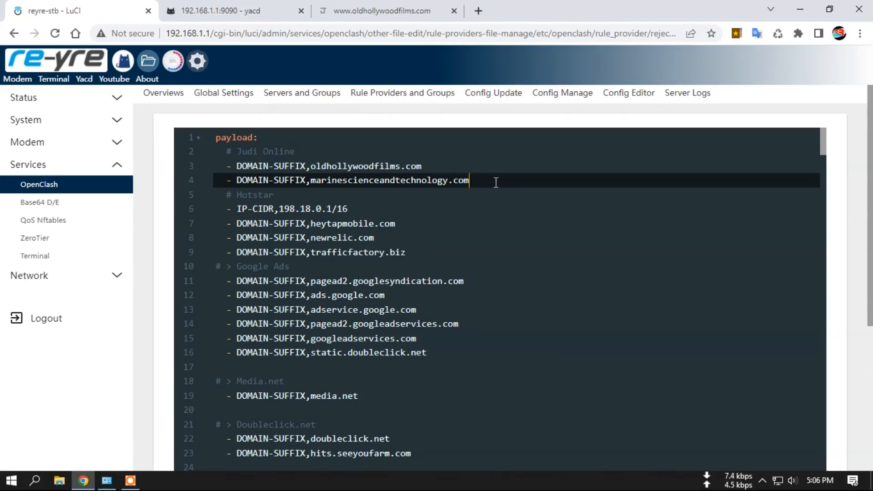
{"action": "scroll", "coordinate": [503, 207], "scroll_direction": "down", "scroll_amount": 9}
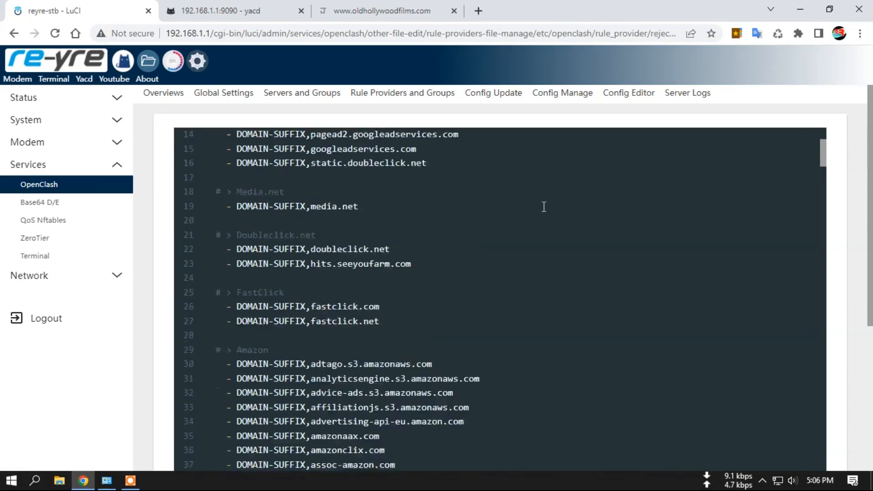
{"action": "scroll", "coordinate": [503, 207], "scroll_direction": "up", "scroll_amount": 9}
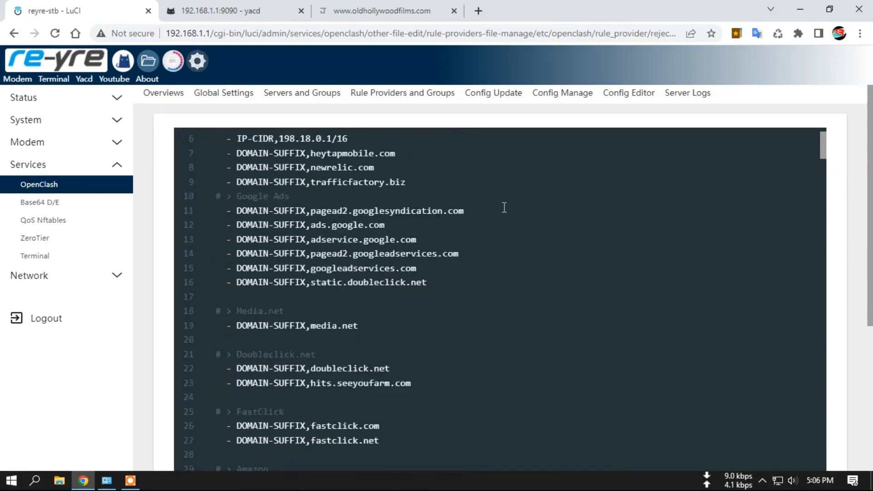